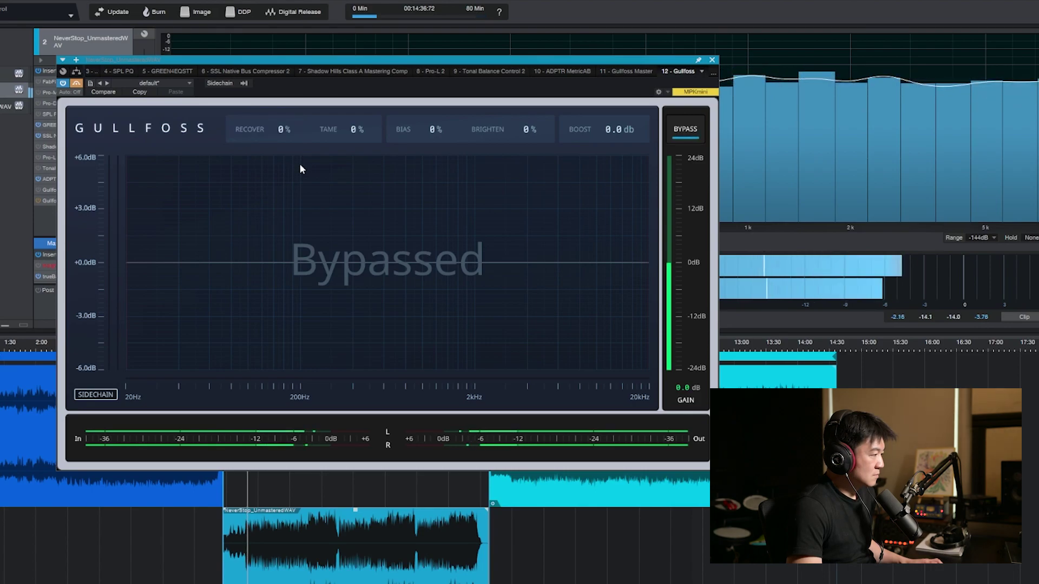
- Set Gullfoss's Recover to 49% and take the plug-in out of bypass while the track plays
left_click_drag(276, 137, 285, 87)
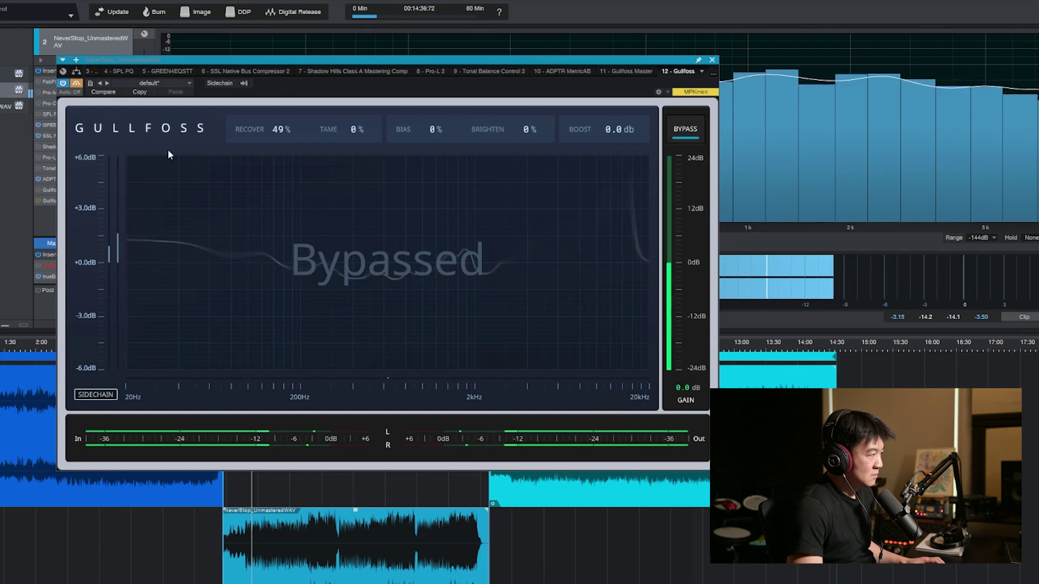
left_click(75, 83)
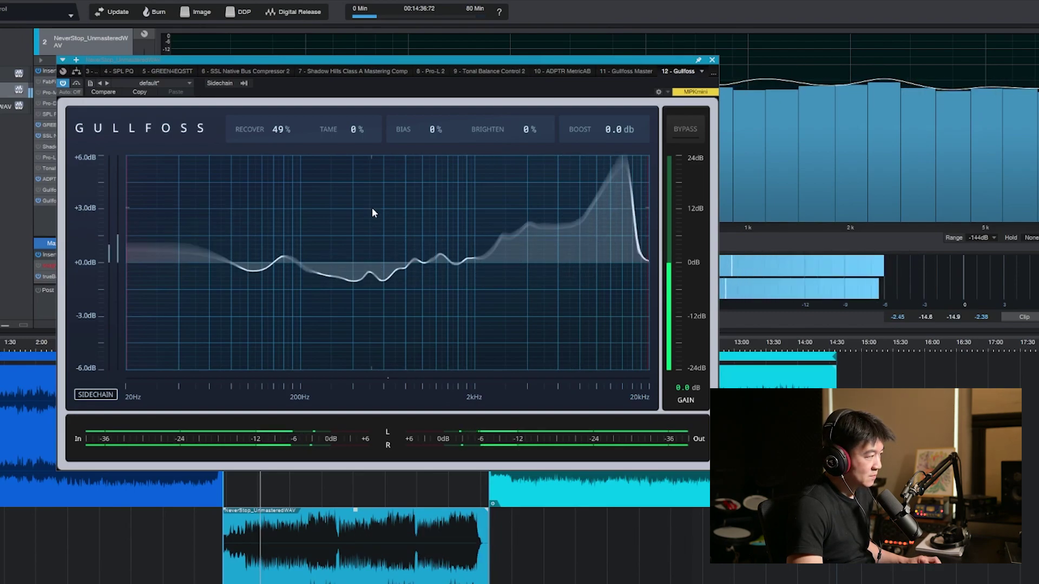
- Raise Recover to 200% and compare the track with Gullfoss bypassed and active
left_click_drag(282, 130, 180, 107)
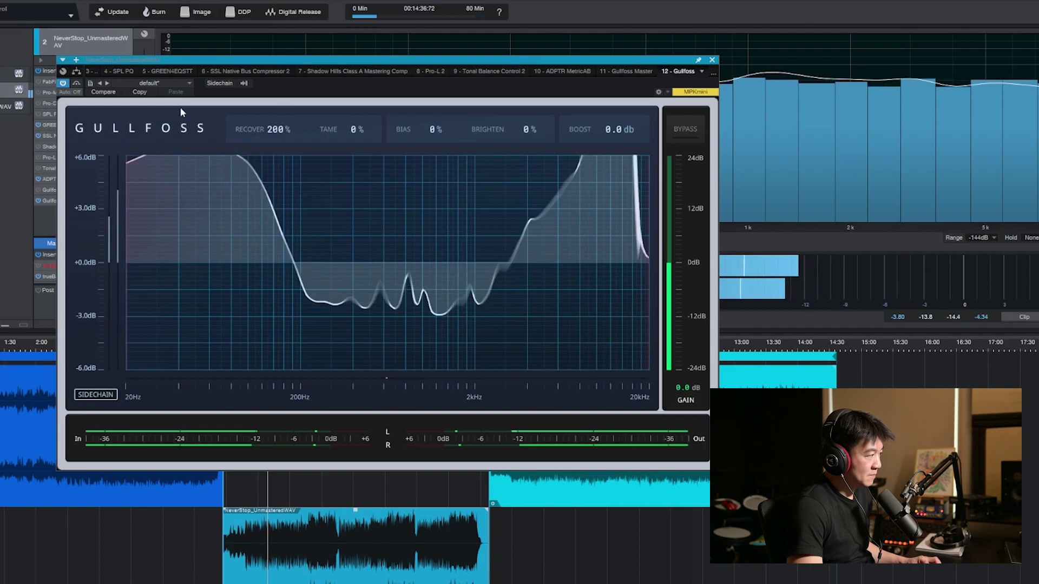
left_click(76, 84)
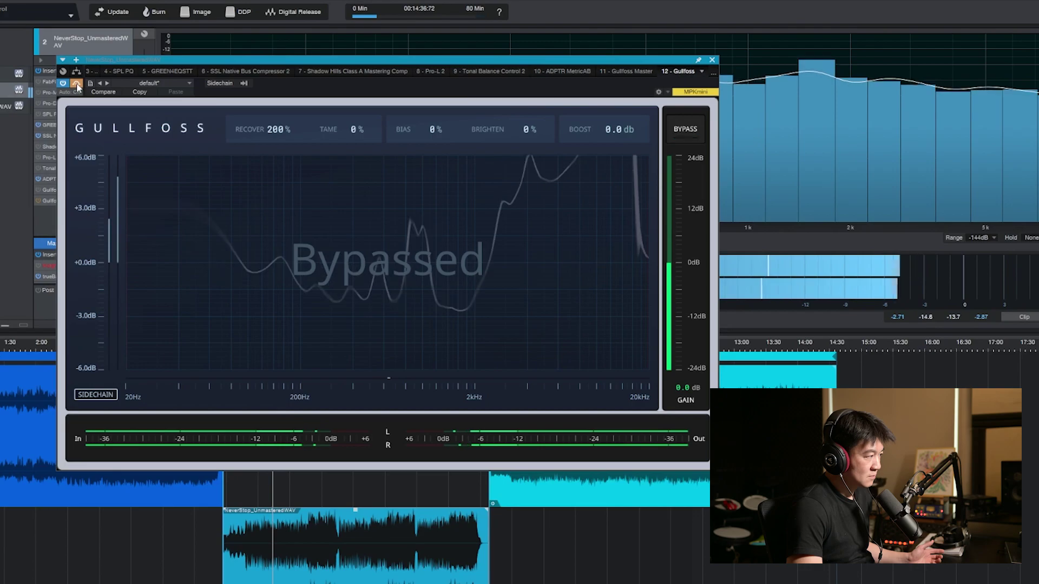
left_click(76, 84)
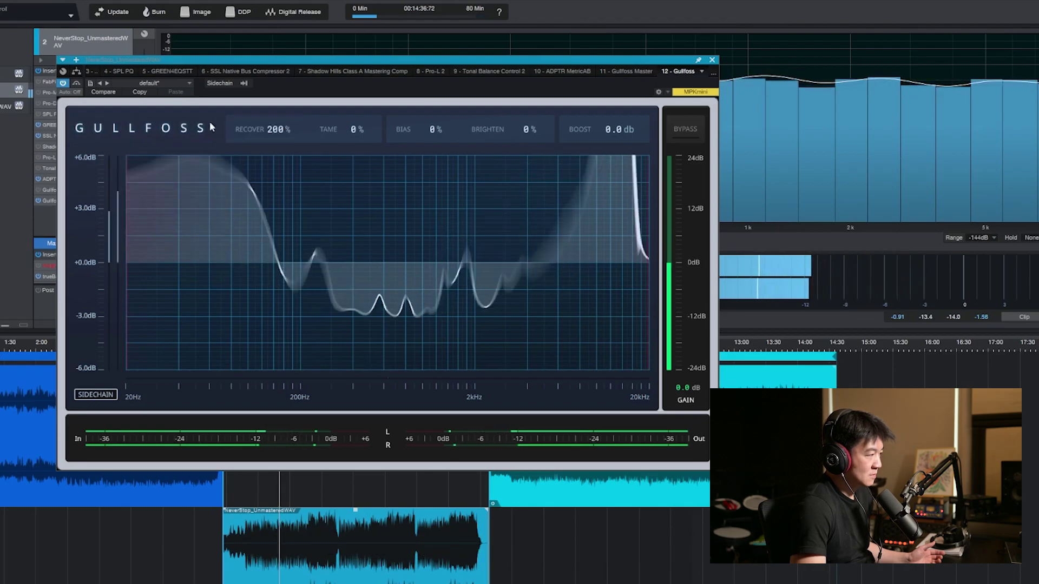
left_click(77, 85)
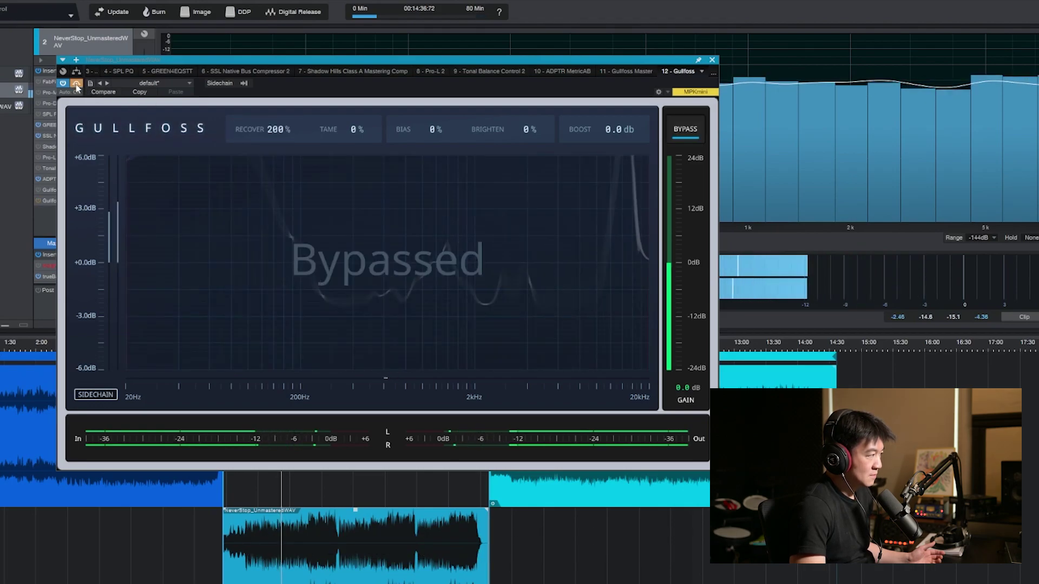
left_click(76, 85)
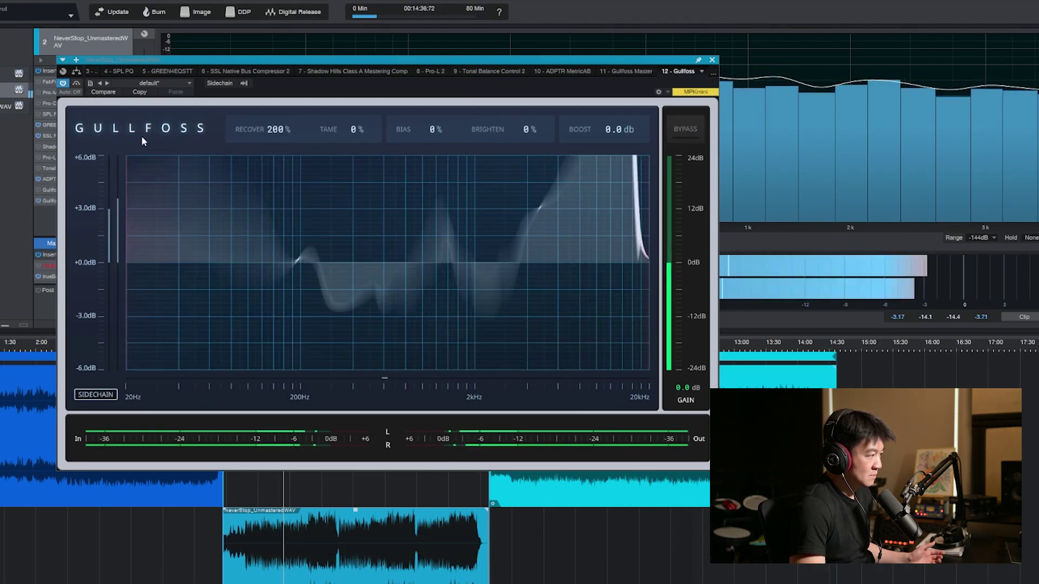
- Lower Recover from its maximum, stop playback, and reset Recover to 0%
left_click_drag(277, 137, 293, 252)
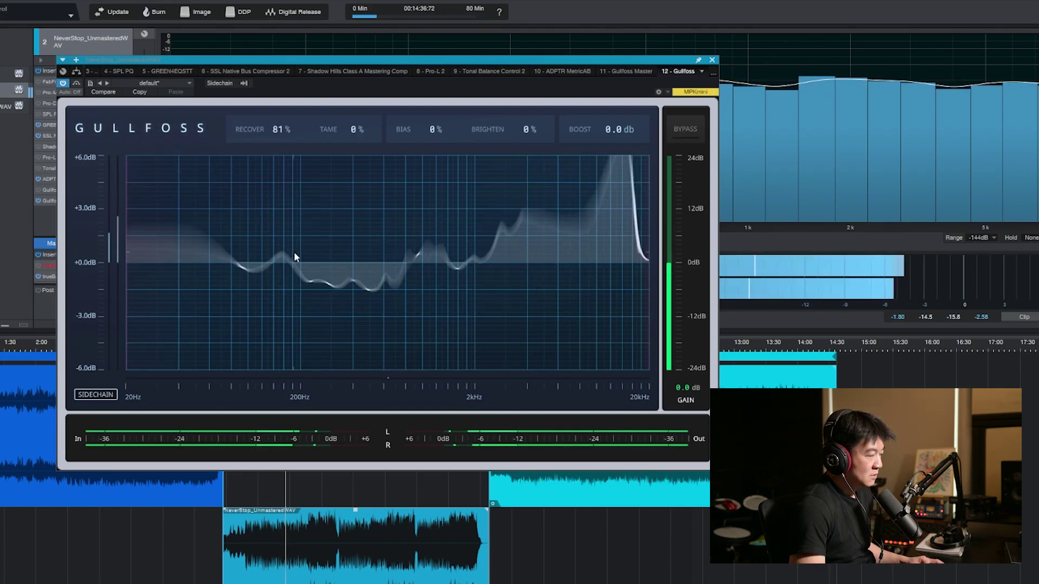
key("space")
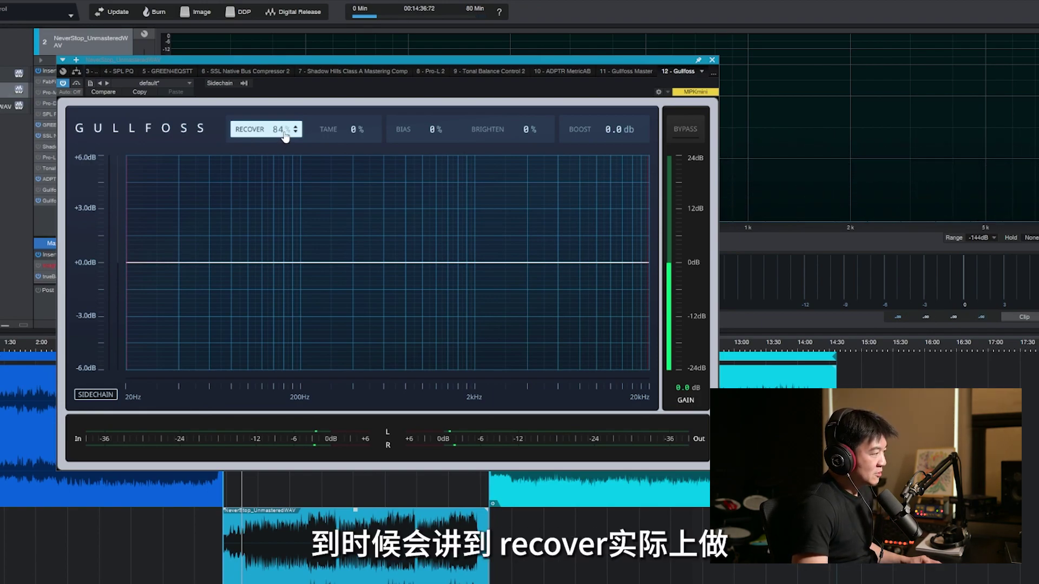
left_click_drag(285, 135, 290, 188)
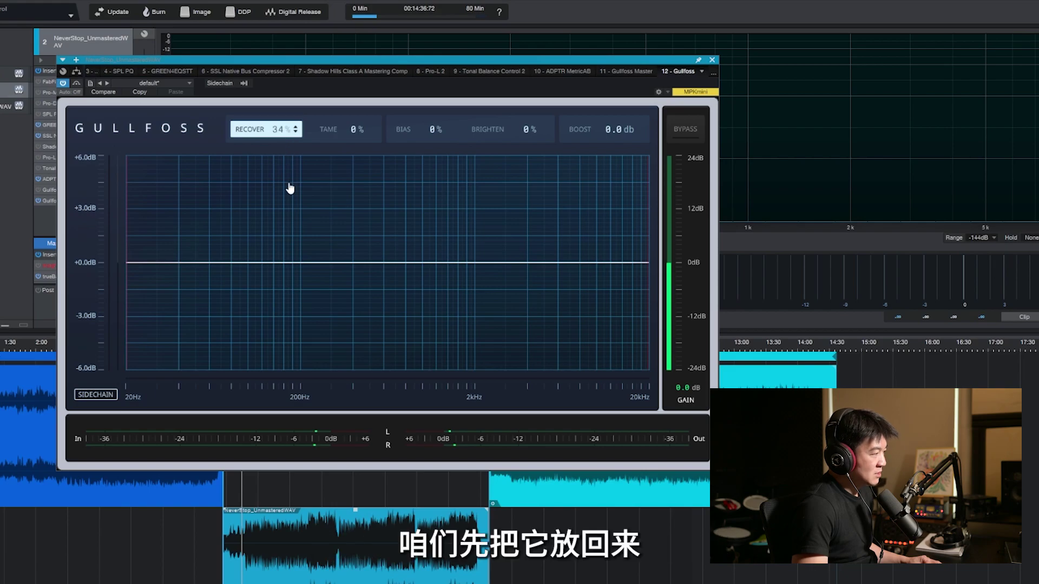
double_click(283, 139)
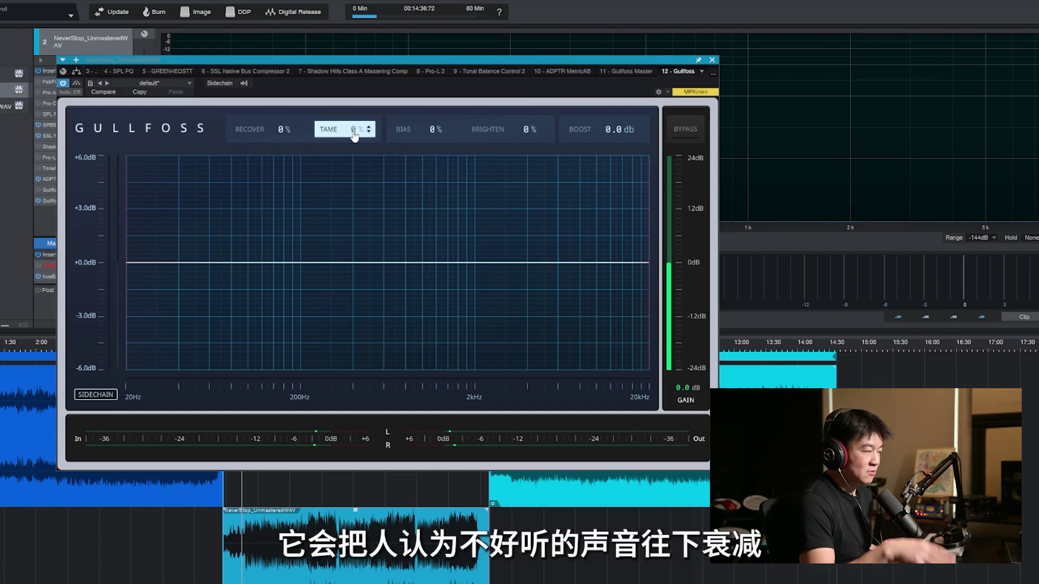
- Raise Tame to 101% during playback and compare the sound with Gullfoss bypassed and active
key("space")
left_click_drag(355, 136, 373, 30)
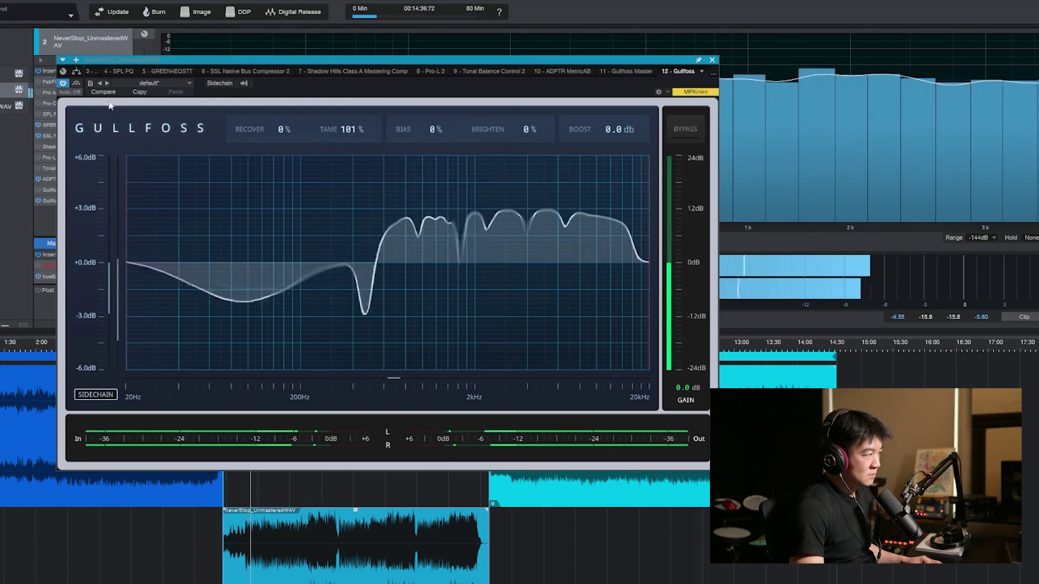
left_click(76, 84)
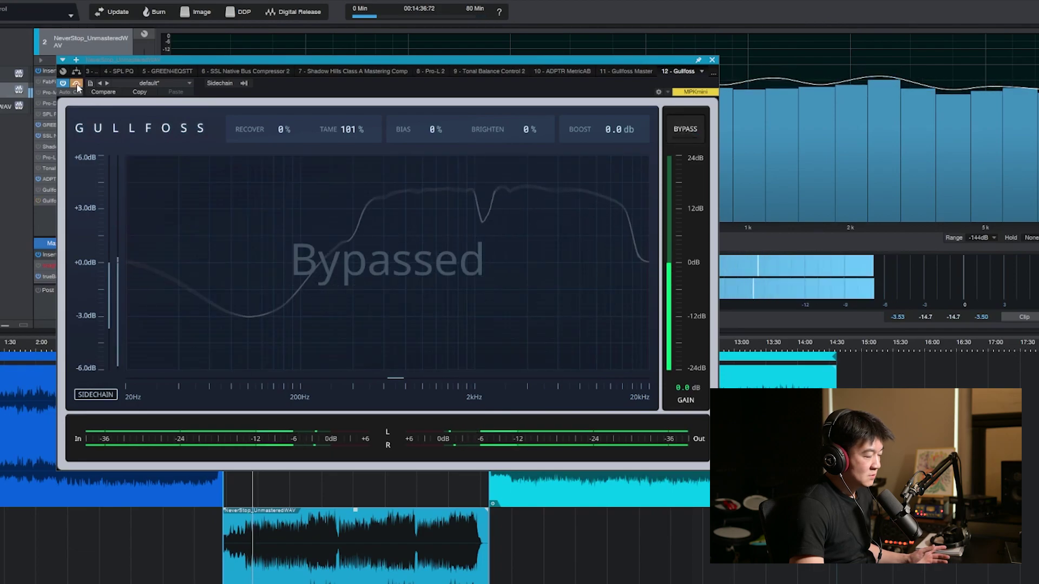
left_click(77, 84)
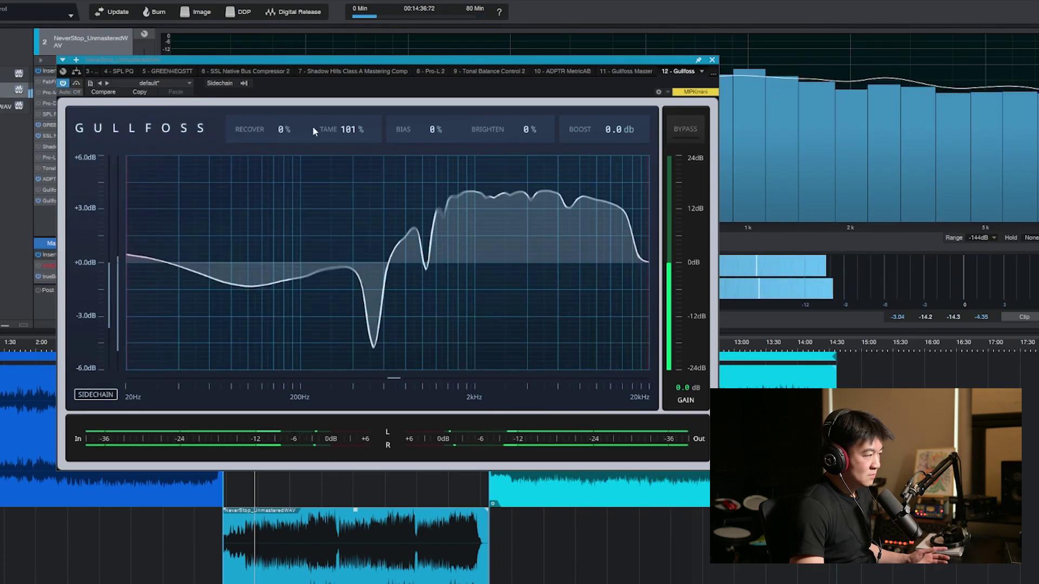
- Raise Tame to 158% and compare the effect against the bypassed signal
left_click_drag(351, 137, 308, 104)
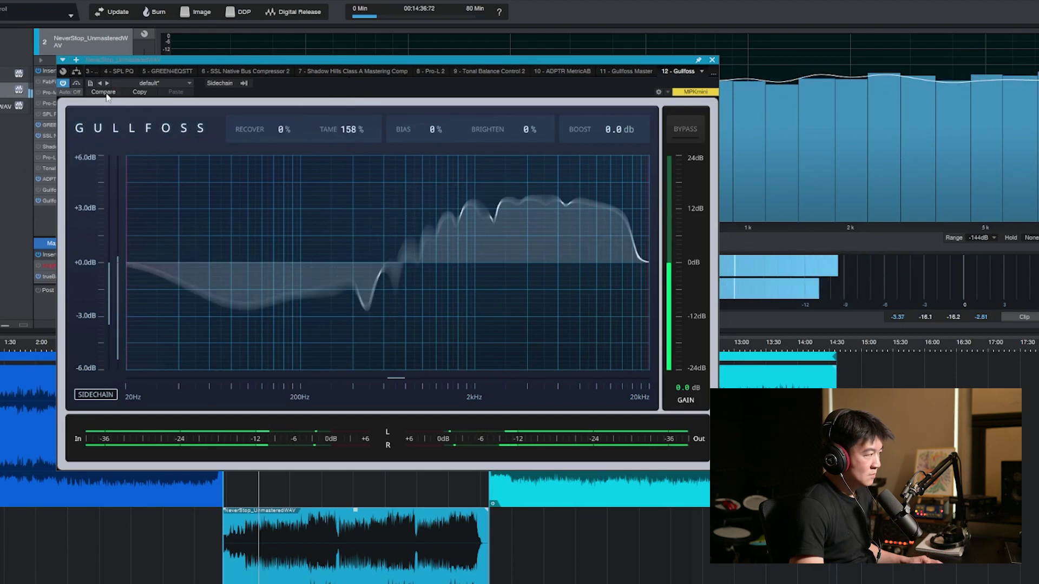
left_click(78, 83)
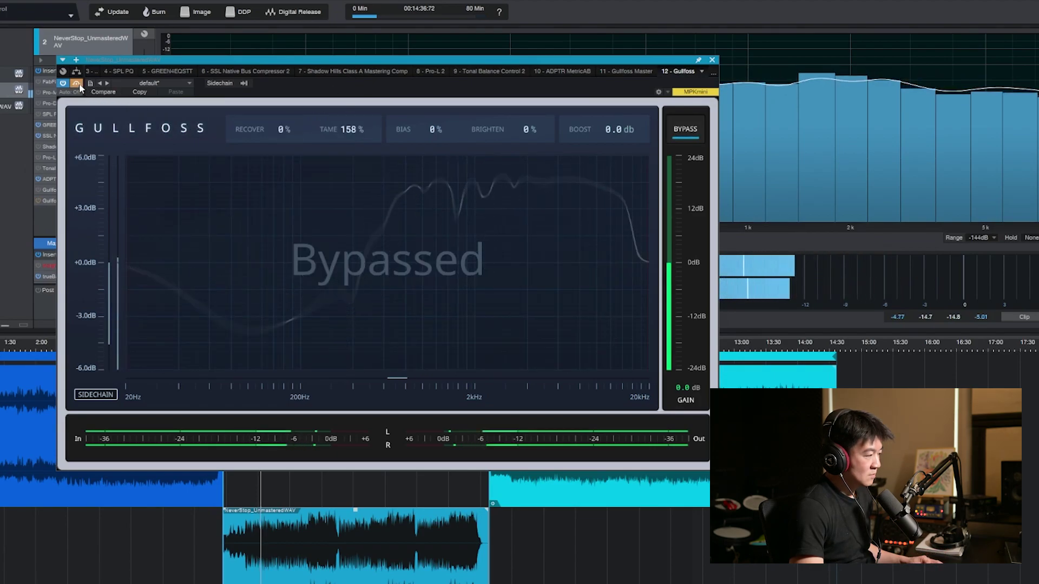
left_click(77, 83)
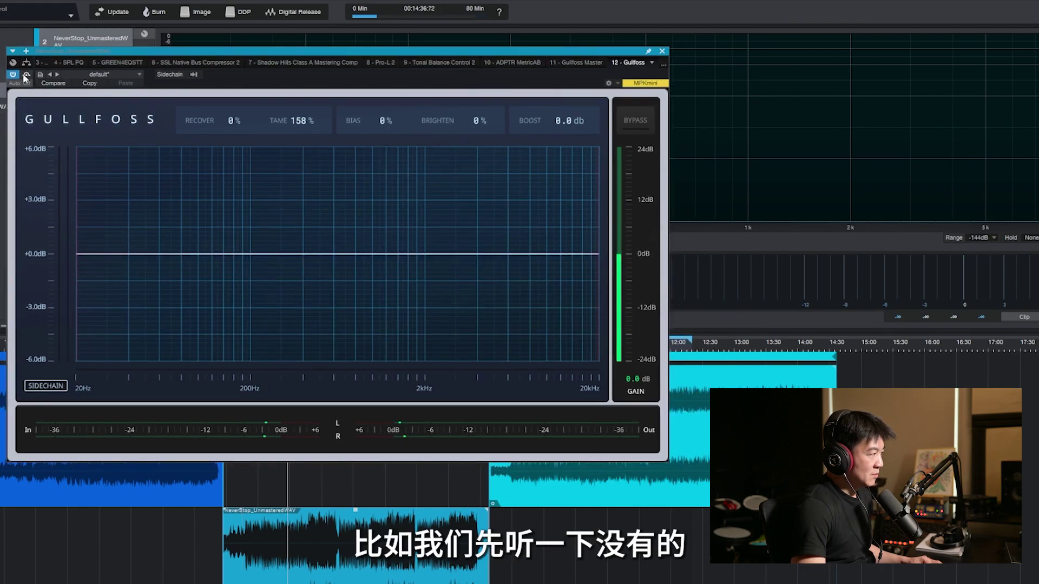
- Play the track from bypassed and toggle Gullfoss's processing to compare the 158% Tame setting
left_click(26, 75)
key("space")
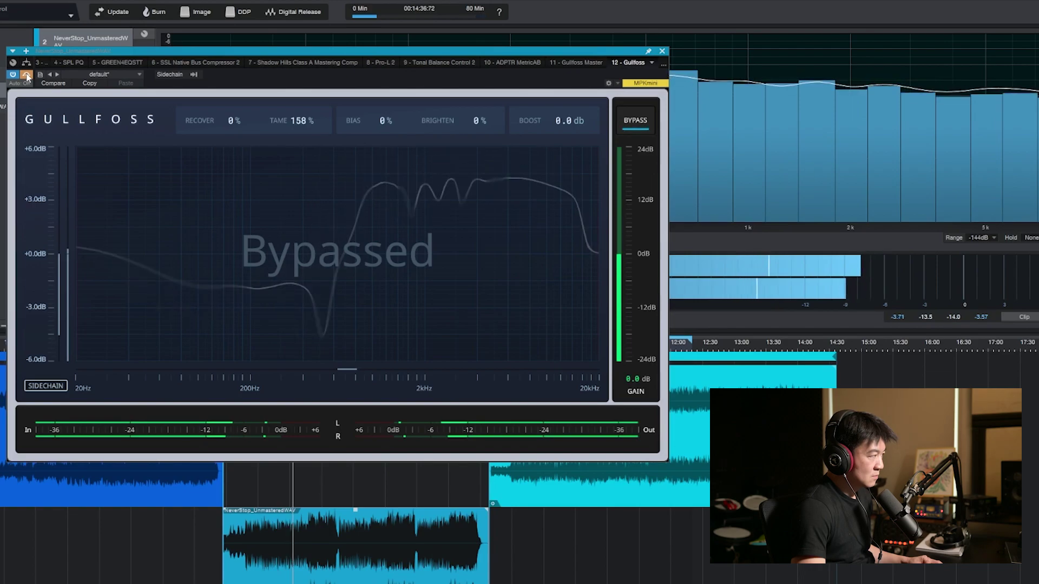
left_click(26, 75)
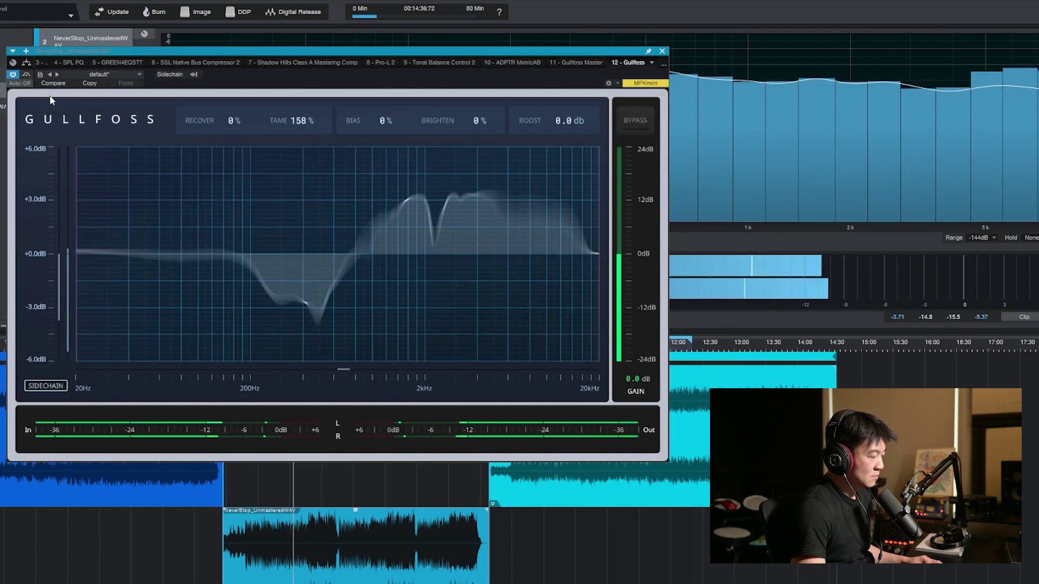
left_click(27, 75)
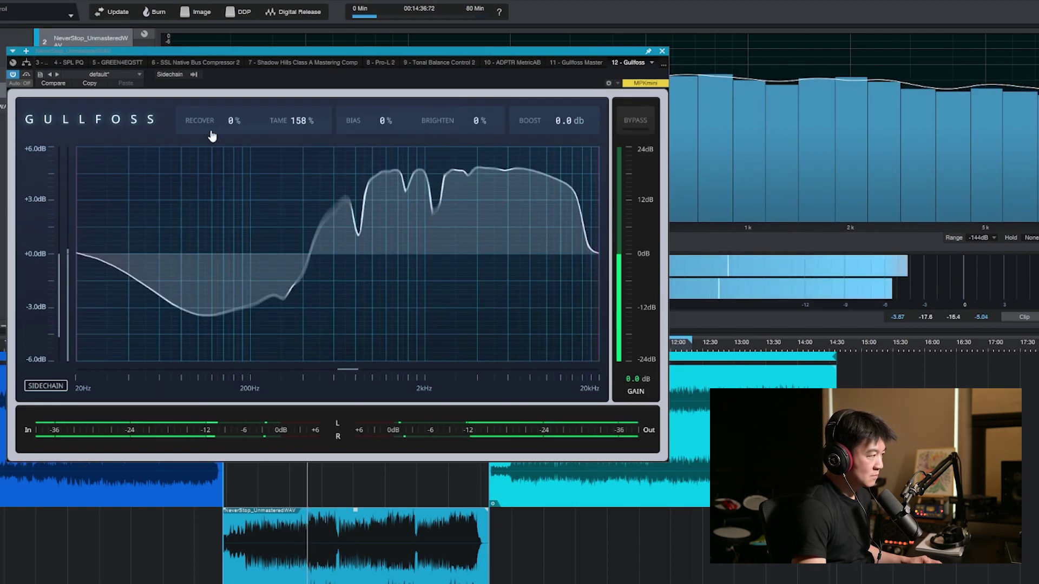
- Combine both processes by setting Recover to 55% and Tame to 61%
left_click_drag(309, 129, 317, 200)
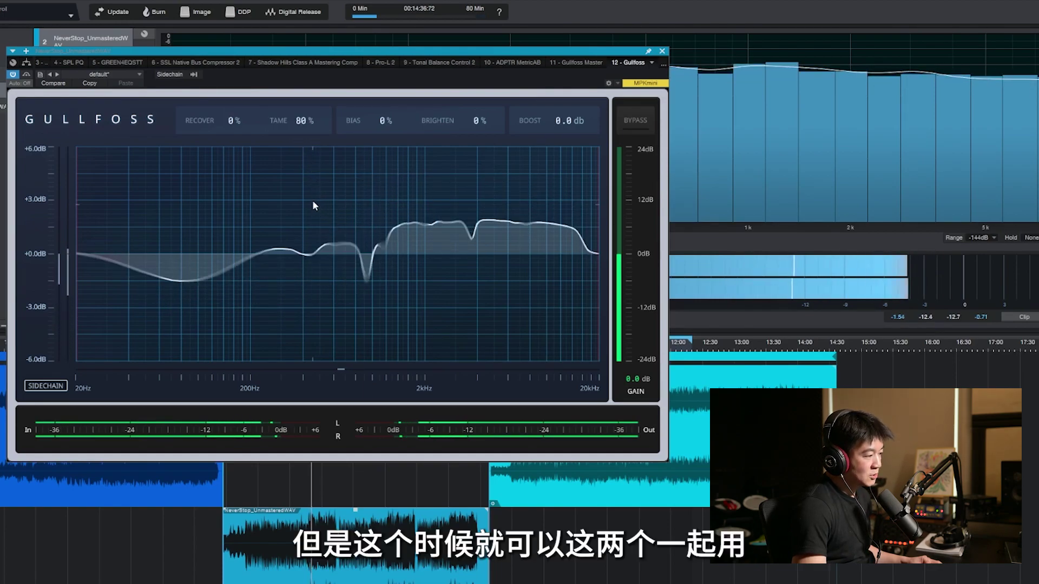
left_click_drag(231, 125, 239, 69)
left_click_drag(300, 120, 386, 183)
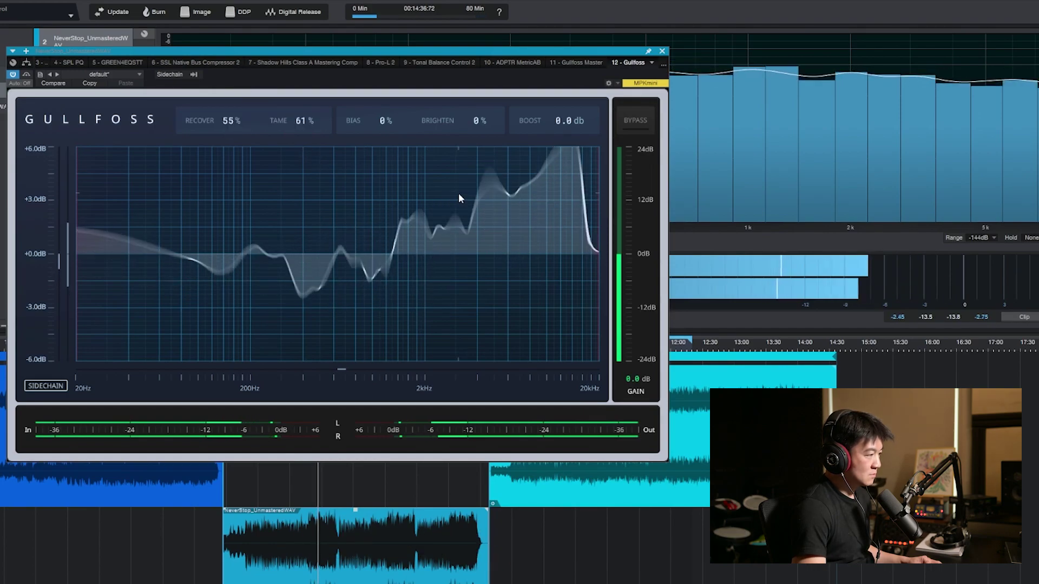
- Toggle Gullfoss's bypass to compare the combined Recover and Tame settings, and stop playback
left_click(643, 119)
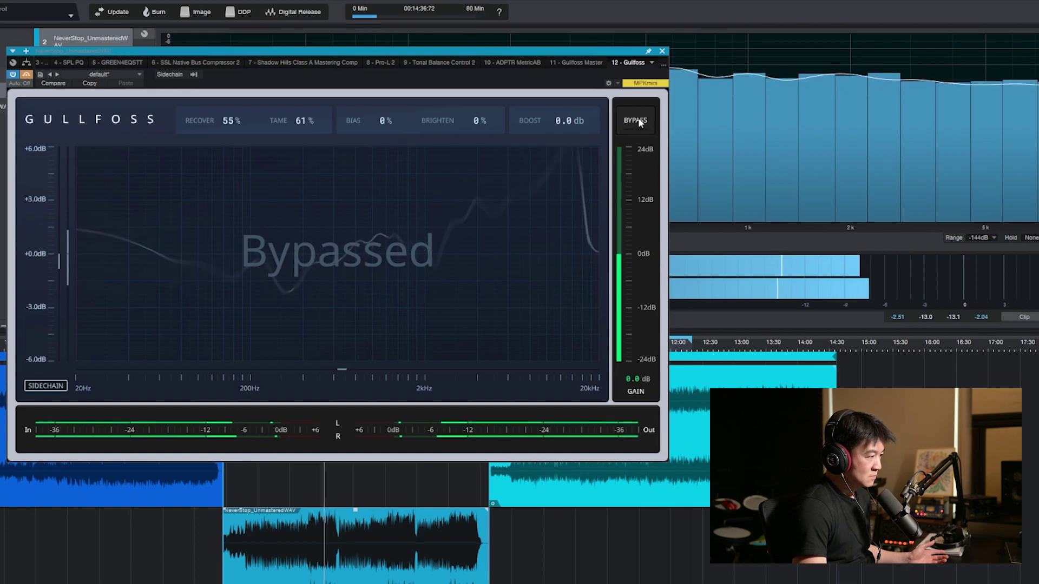
left_click(639, 121)
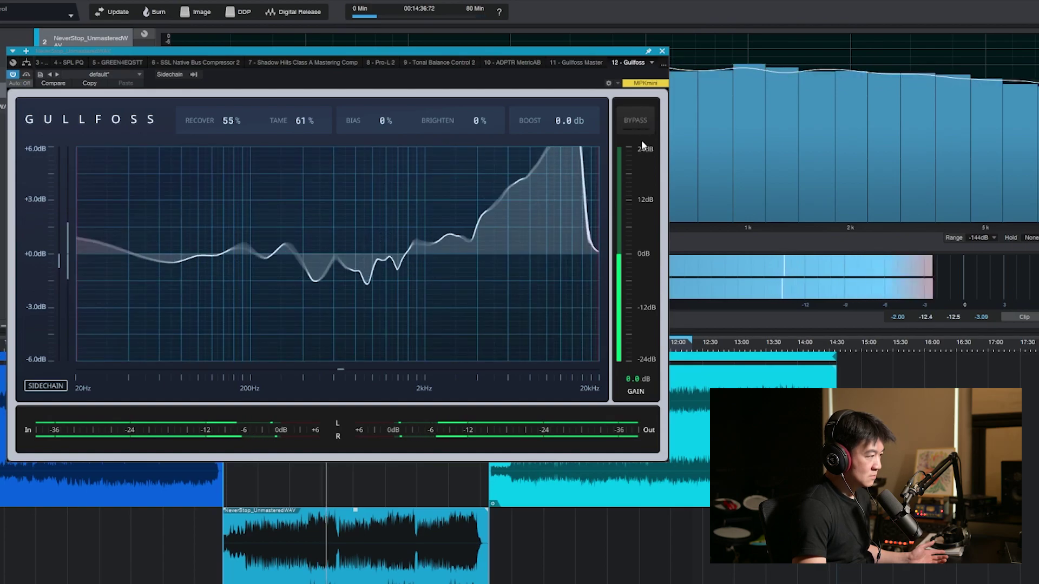
left_click(637, 117)
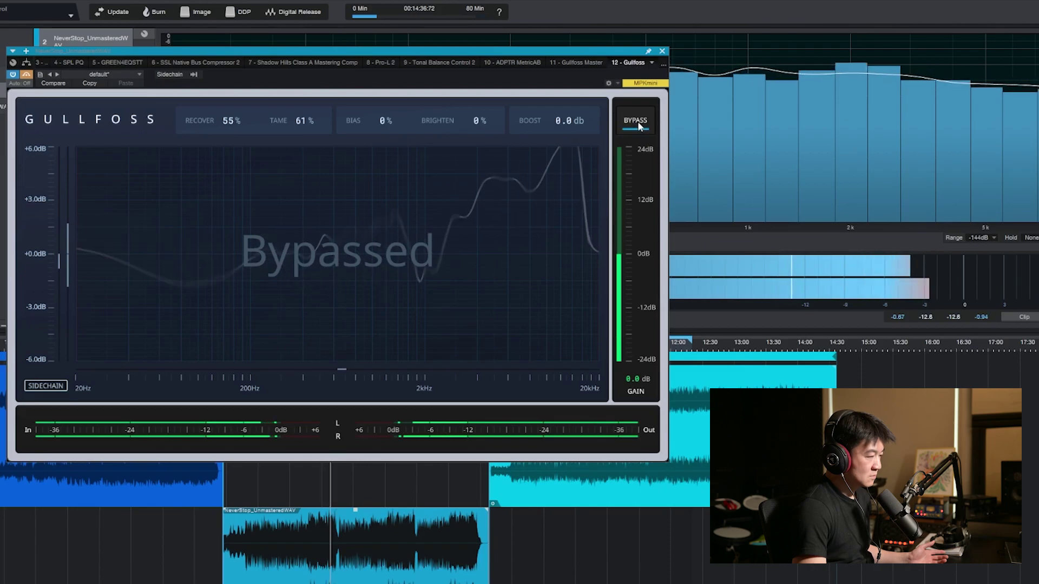
left_click(639, 122)
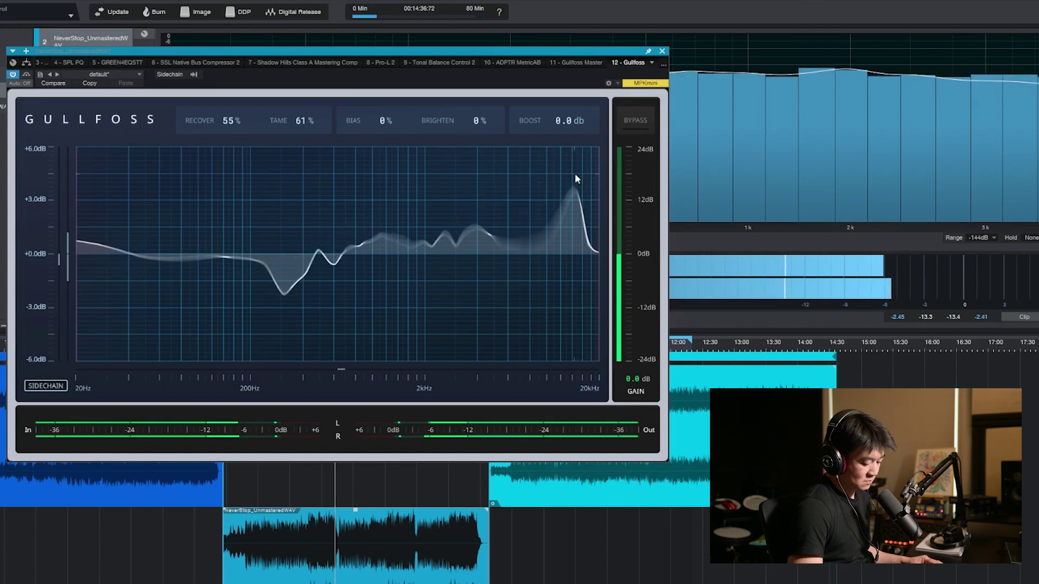
key("space")
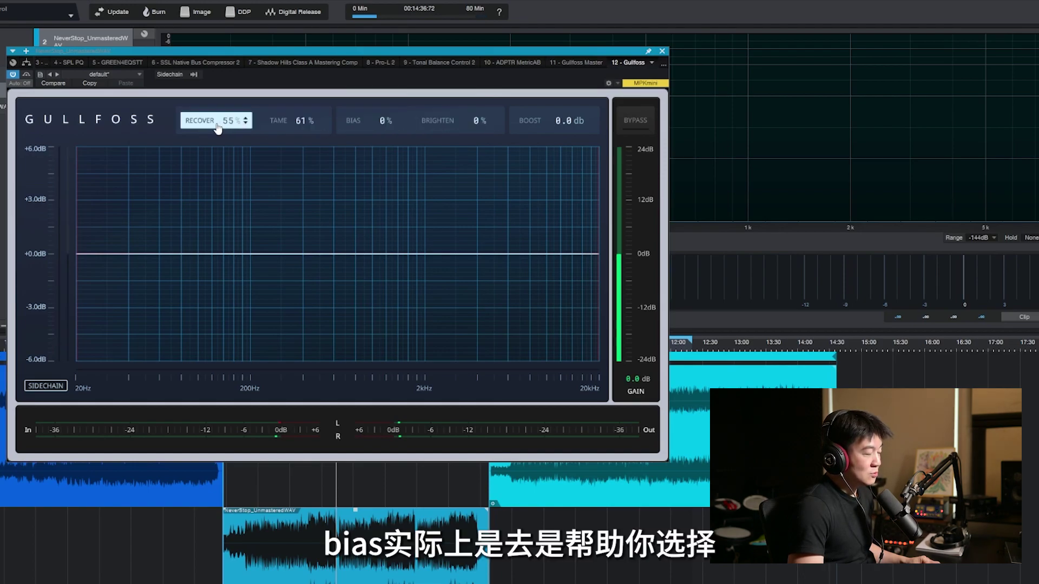
- Audition the Bias extremes on the playing track, first at -100% and then at 100%
left_click_drag(383, 124, 397, 227)
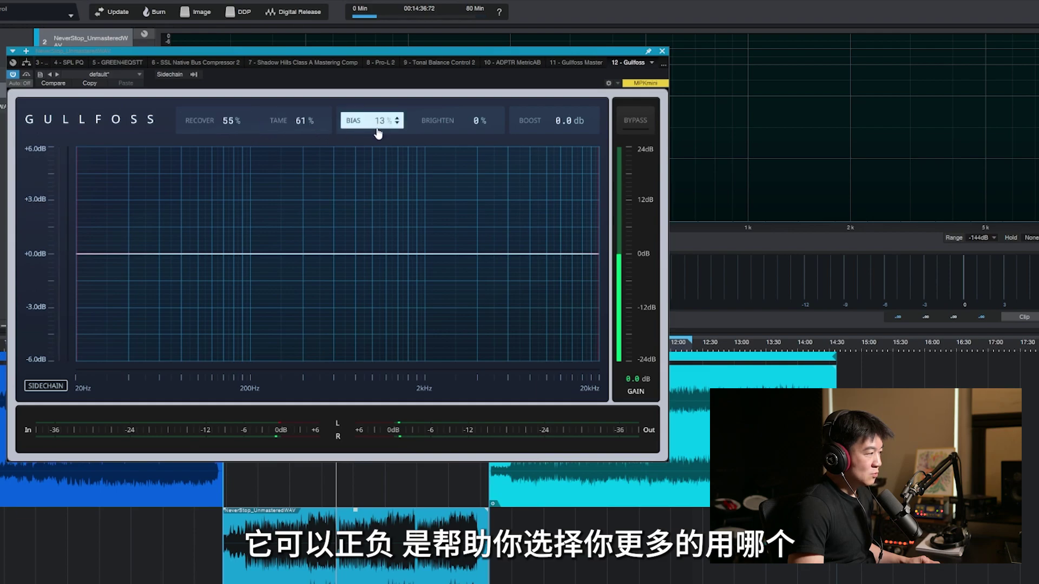
left_click_drag(377, 129, 396, 270)
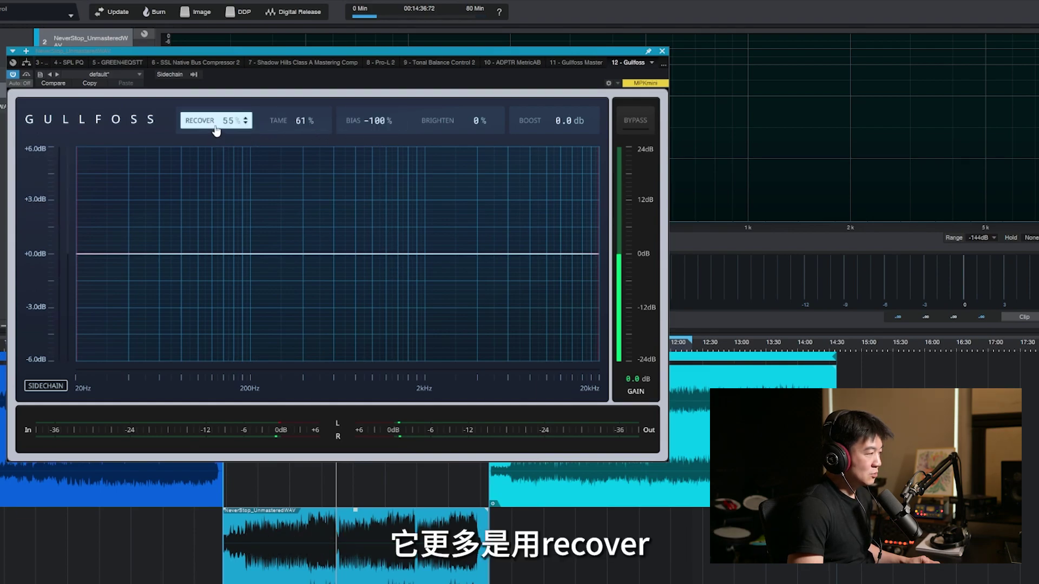
key("space")
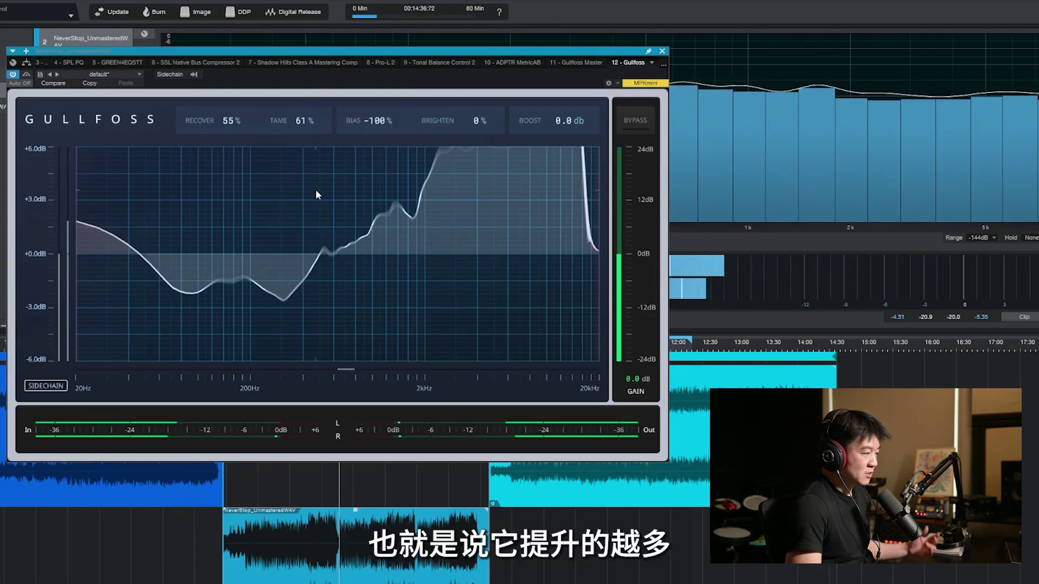
left_click_drag(373, 120, 394, 59)
scroll(394, 114, "up", 10)
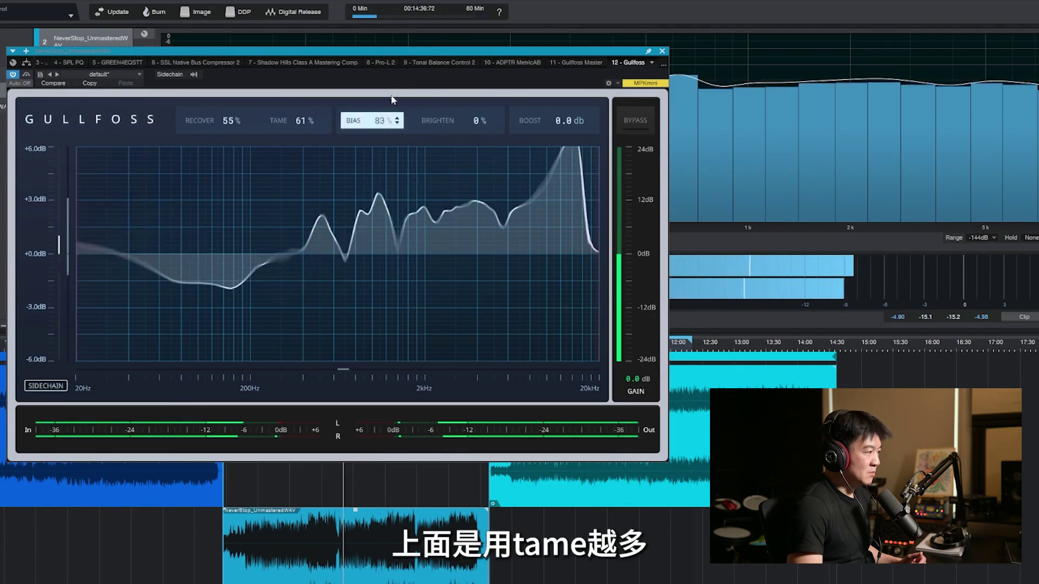
scroll(393, 114, "up", 3)
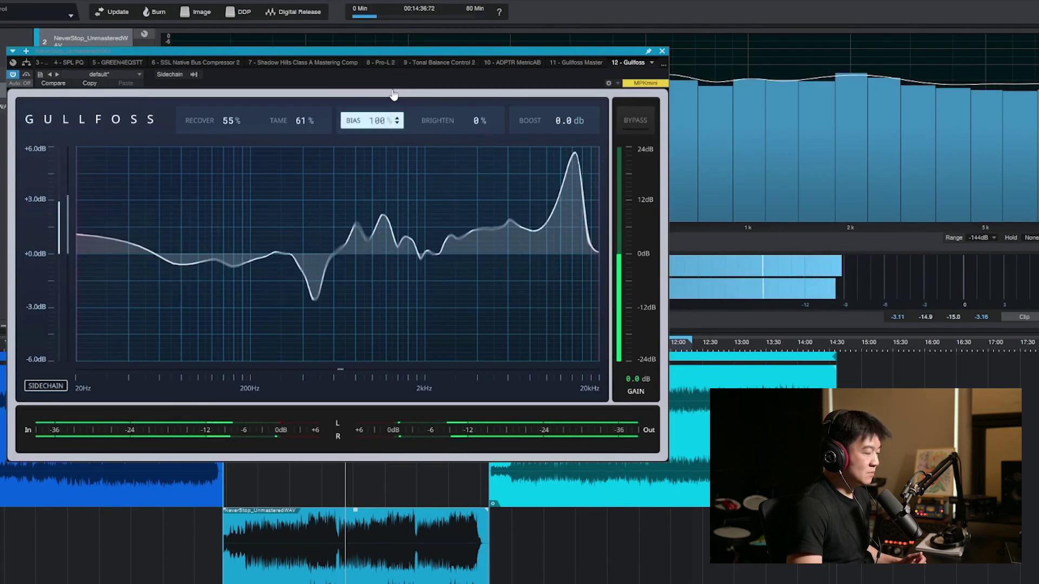
- Audition the track with Bias lowered to 20%, stop playback, and set Bias to 59%
left_click_drag(378, 117, 393, 193)
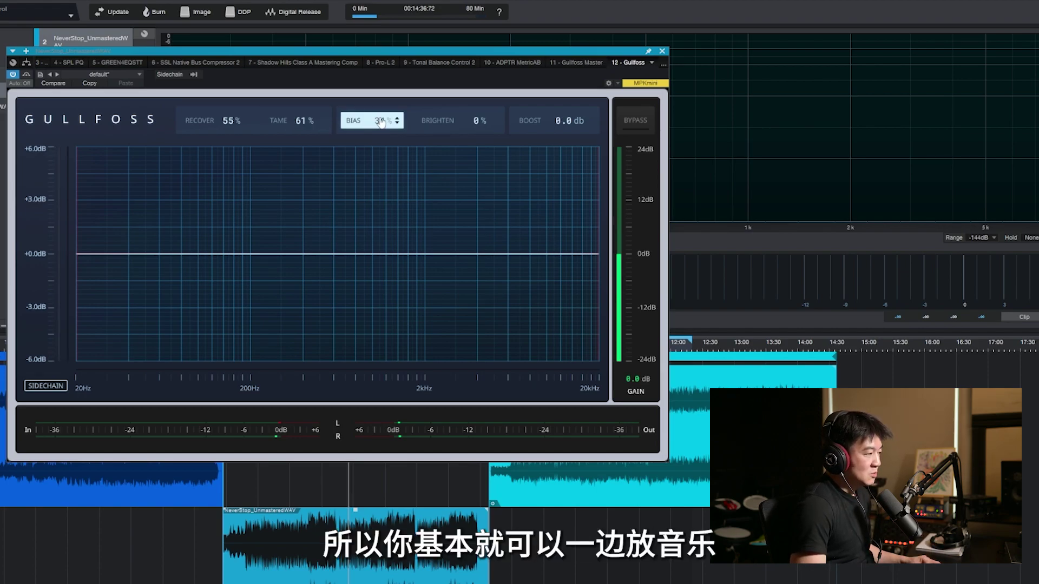
key("space")
mouse_move(381, 122)
left_mouse_down()
mouse_move(387, 208)
mouse_move(390, 29)
mouse_move(394, 120)
left_mouse_up()
left_click_drag(392, 172, 461, 180)
key("space")
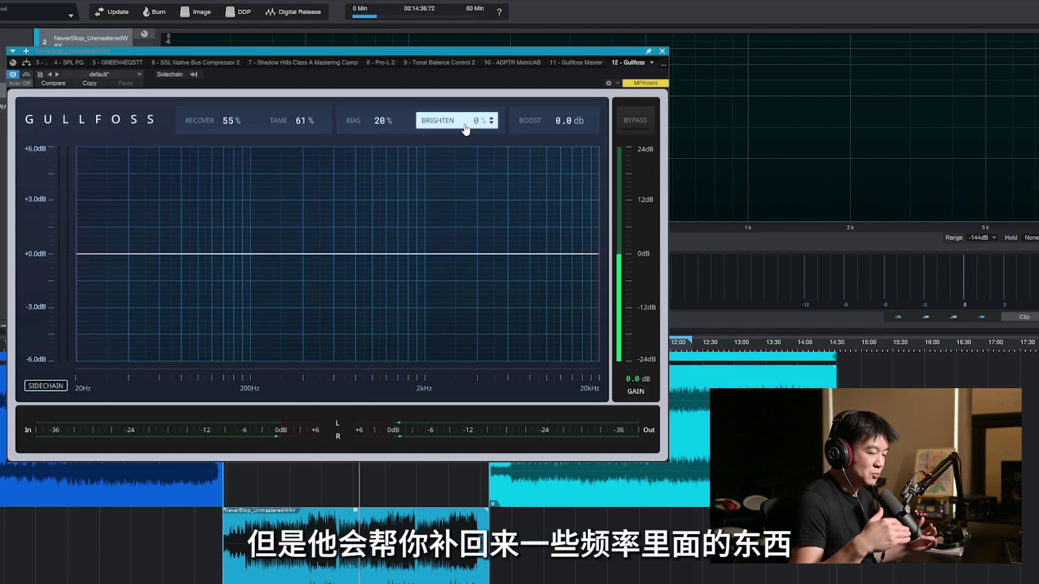
left_click_drag(380, 123, 387, 96)
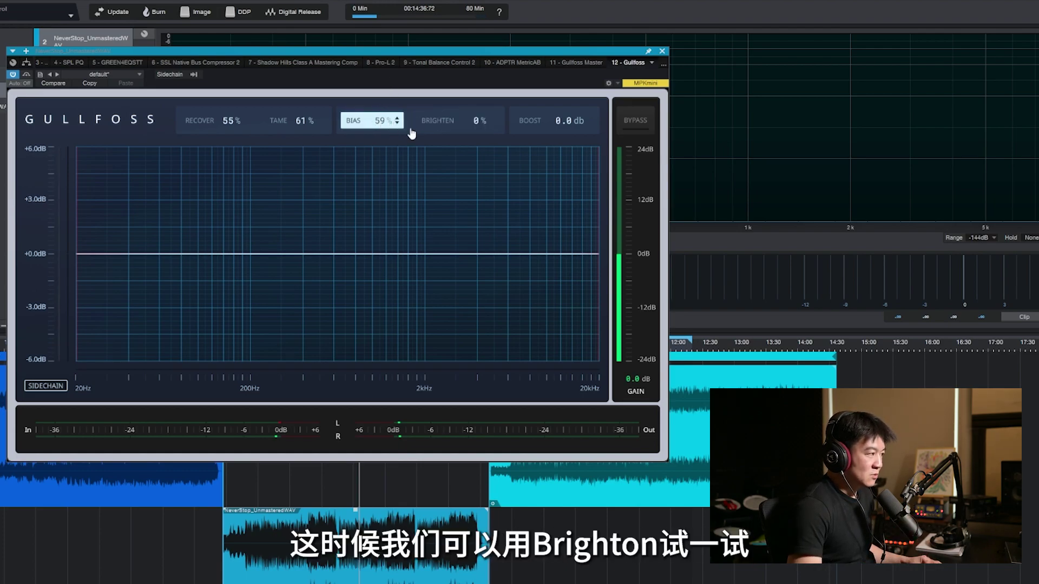
- Play the track and audition Brighten, first at 44% and then at -9%
key("space")
left_click_drag(482, 135, 489, 84)
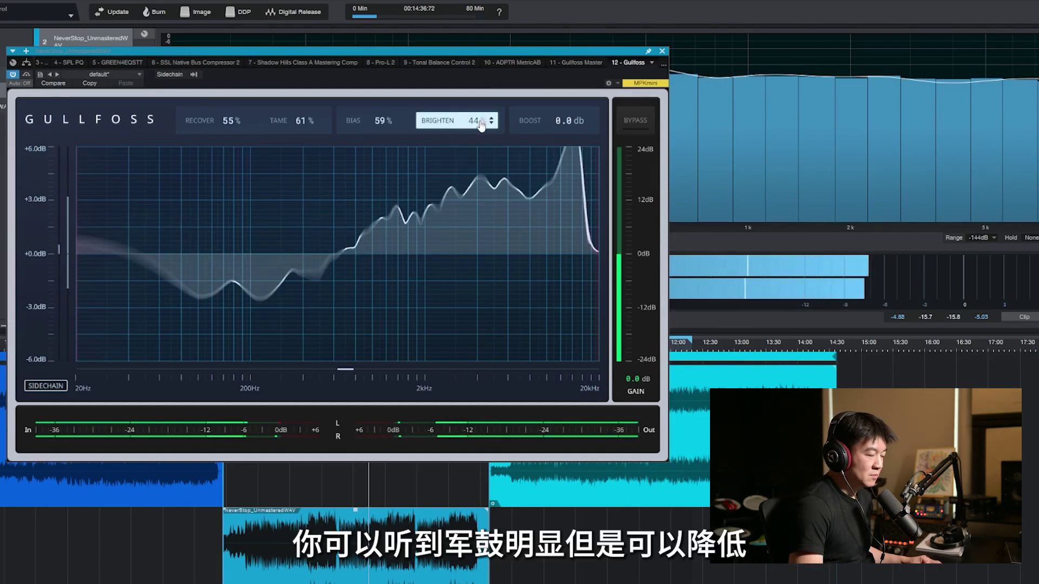
left_click_drag(478, 158, 485, 181)
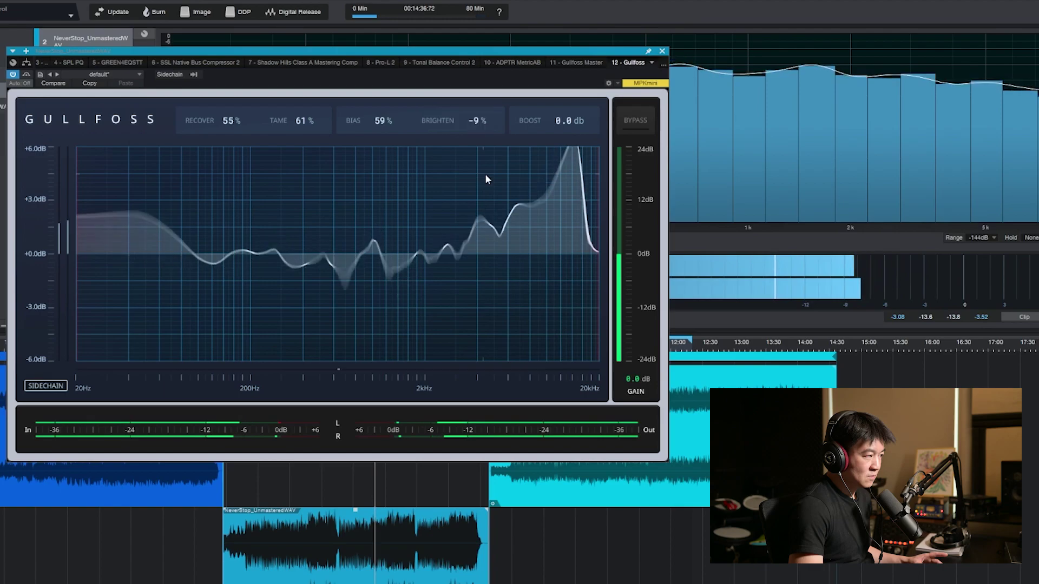
- Compare the -9% Brighten setting against Gullfoss's bypass, and return Brighten to 44%
left_click(636, 125)
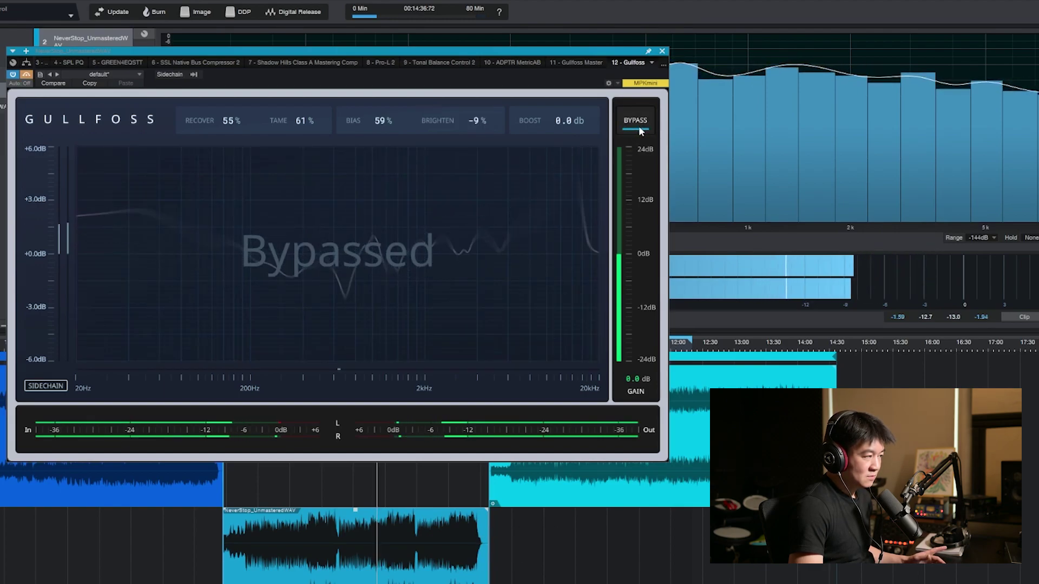
left_click(638, 122)
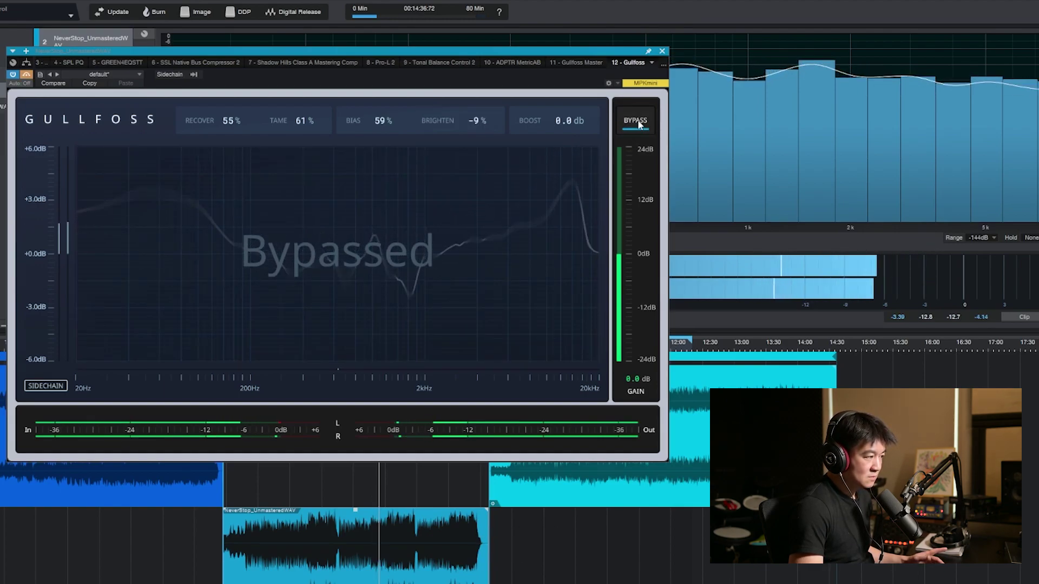
left_click(638, 121)
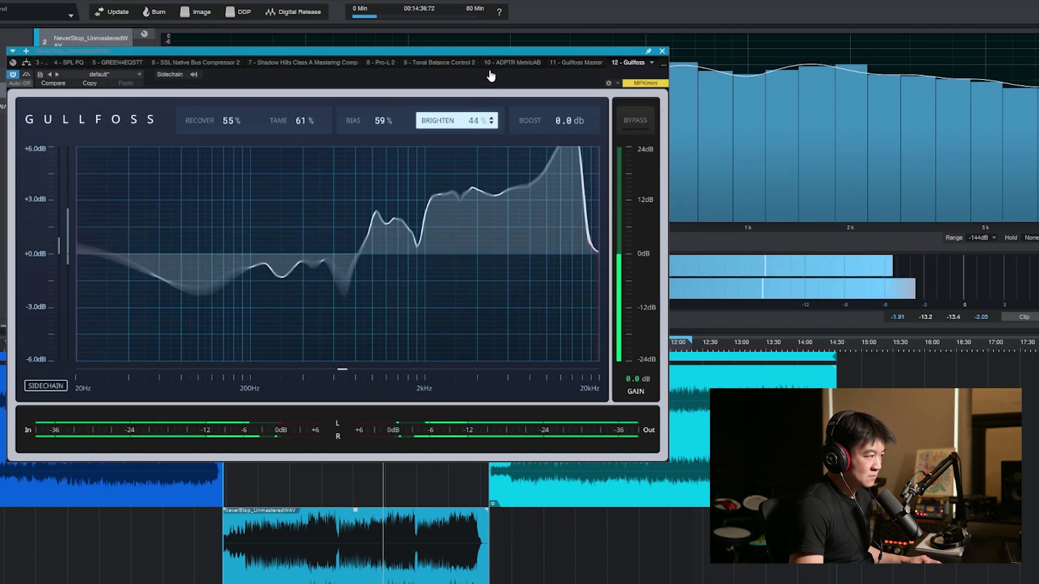
- Toggle Gullfoss's bypass repeatedly to compare the 44% Brighten setting with the unprocessed track
left_click(636, 121)
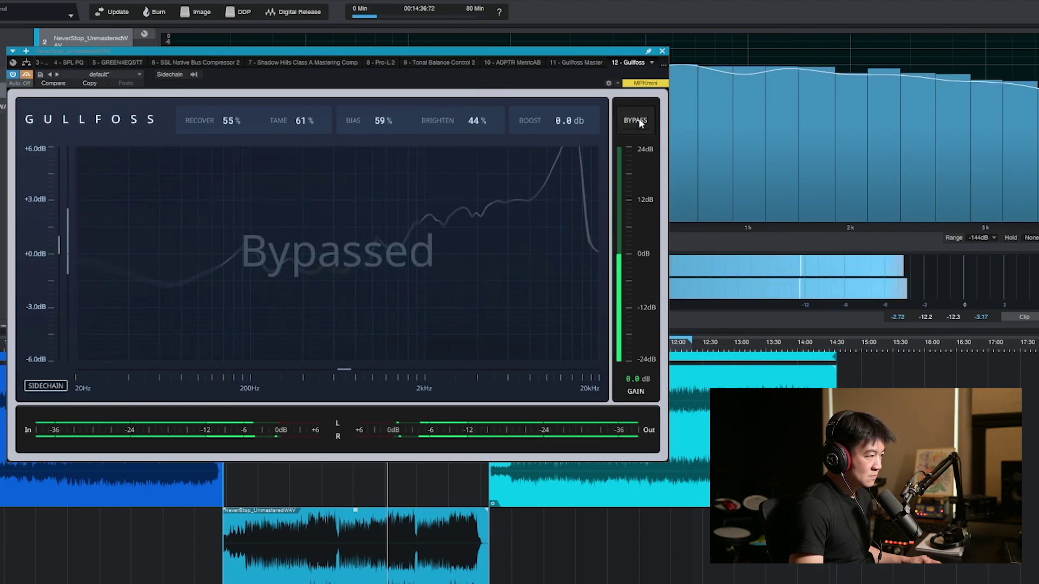
left_click(639, 122)
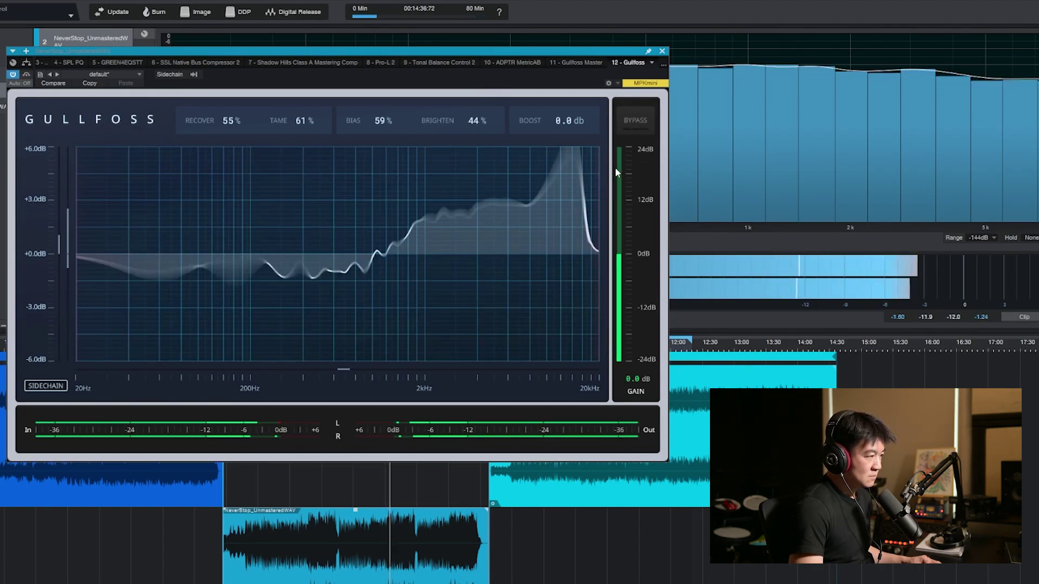
left_click(637, 129)
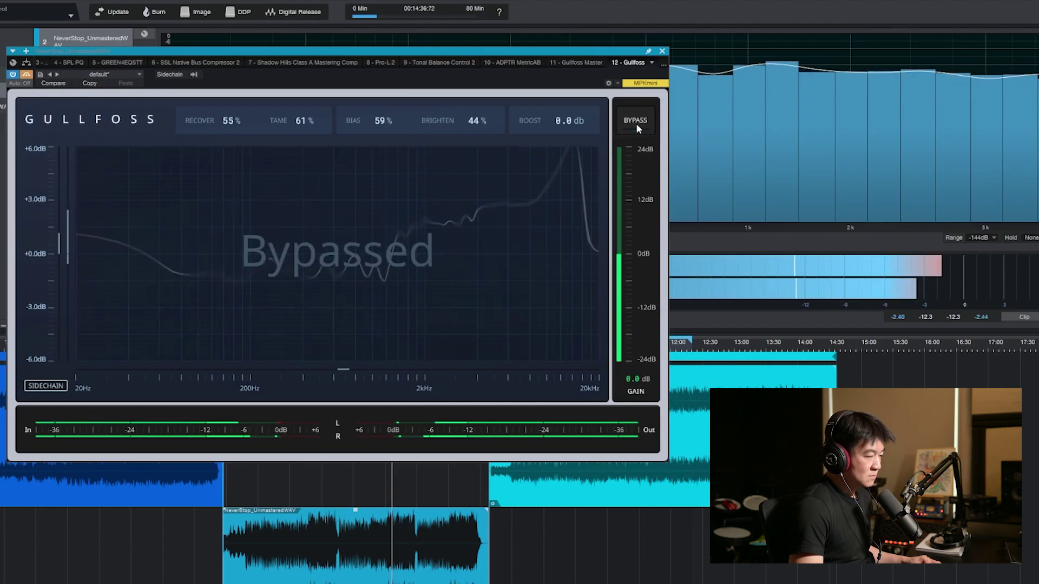
left_click(637, 125)
- Lower Brighten to -50%, compare it against bypass, and stop playback
left_click_drag(481, 121, 495, 230)
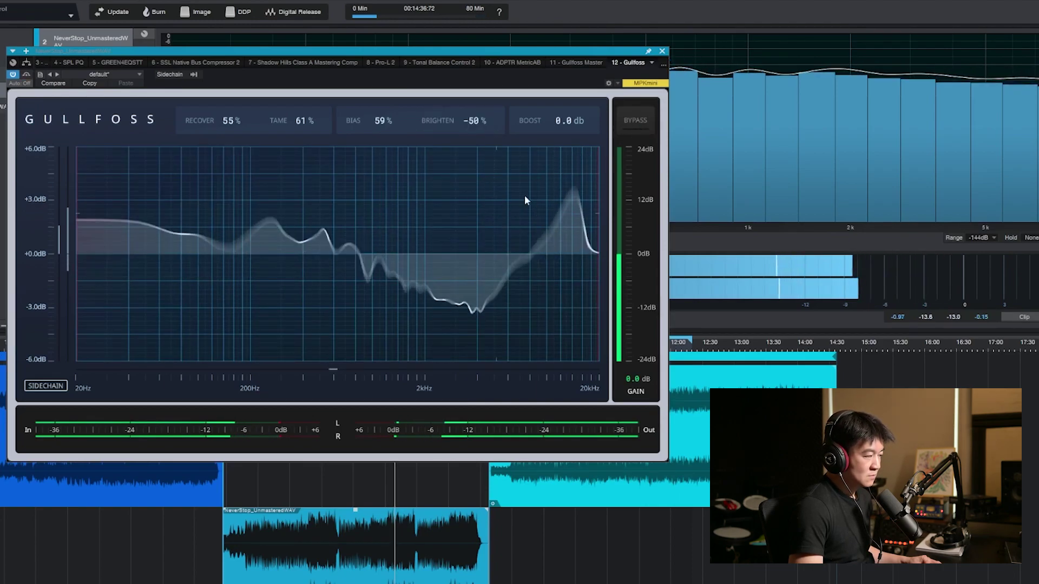
left_click(635, 124)
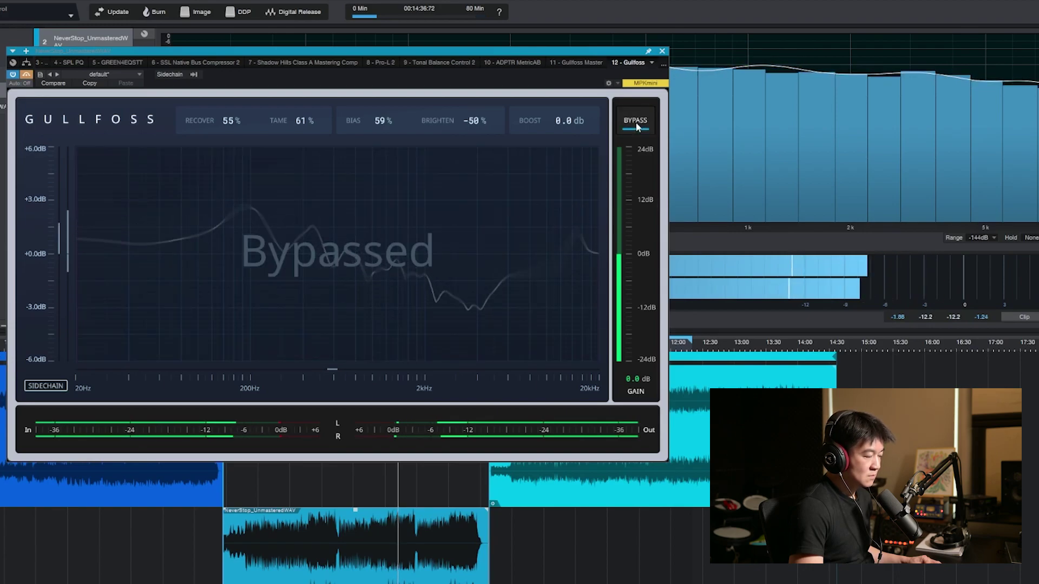
left_click(636, 124)
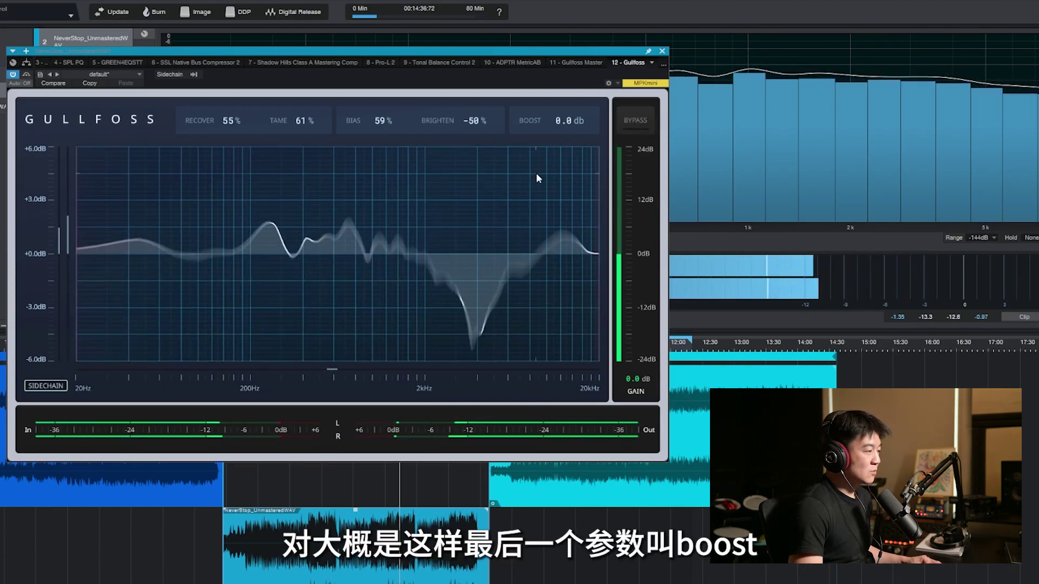
key("space")
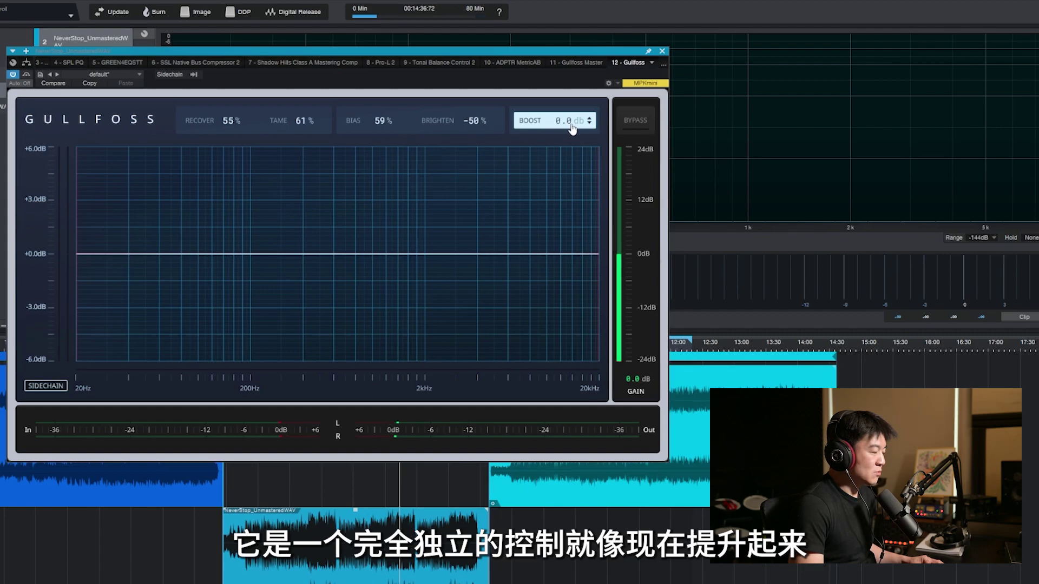
- Audition the track with Boost at 16.0 dB, and settle on 8.8 dB Boost with Brighten at 23%
key("space")
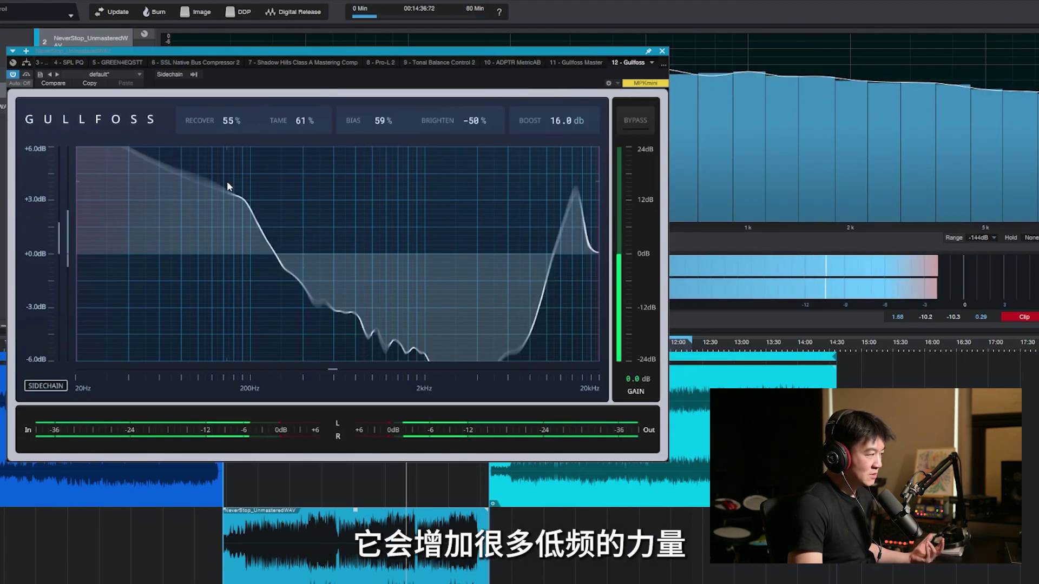
left_click_drag(571, 118, 580, 197)
mouse_move(478, 130)
left_mouse_down()
mouse_move(487, 74)
mouse_move(489, 121)
left_mouse_up()
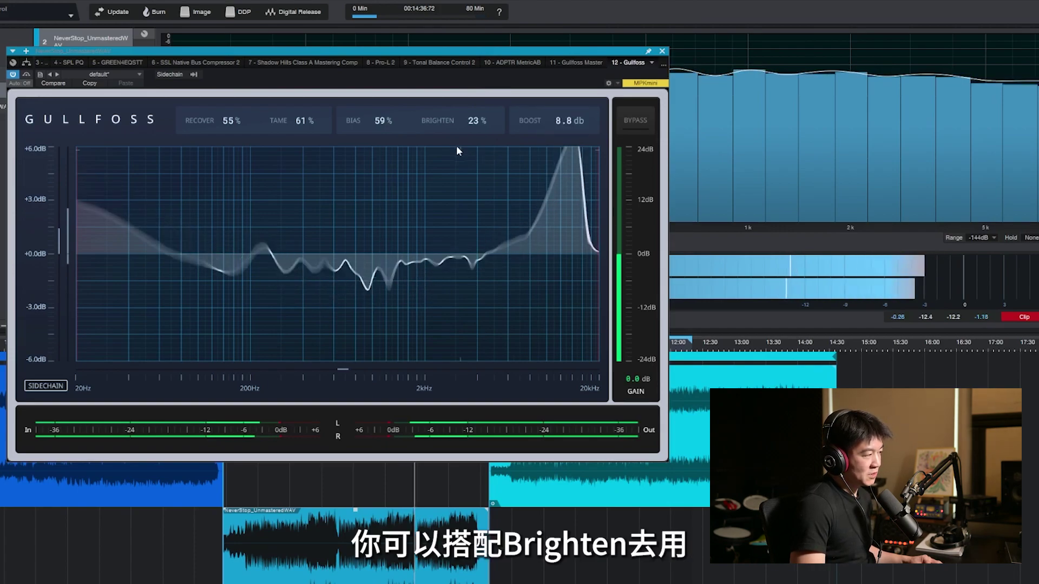
key("space")
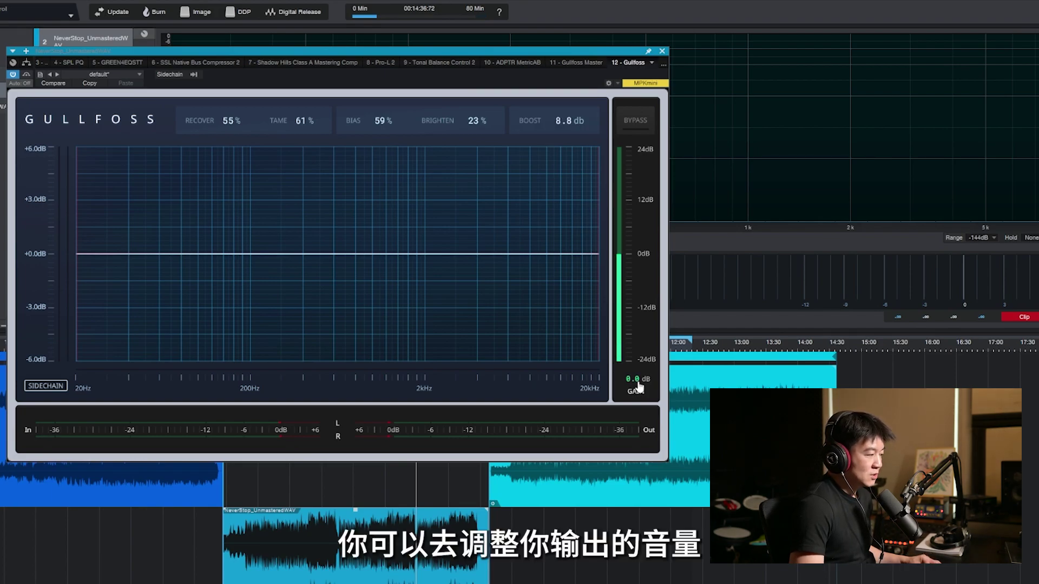
- Adjust Gullfoss's output gain during playback, trying -2.5 dB and settling on -0.8 dB
key("space")
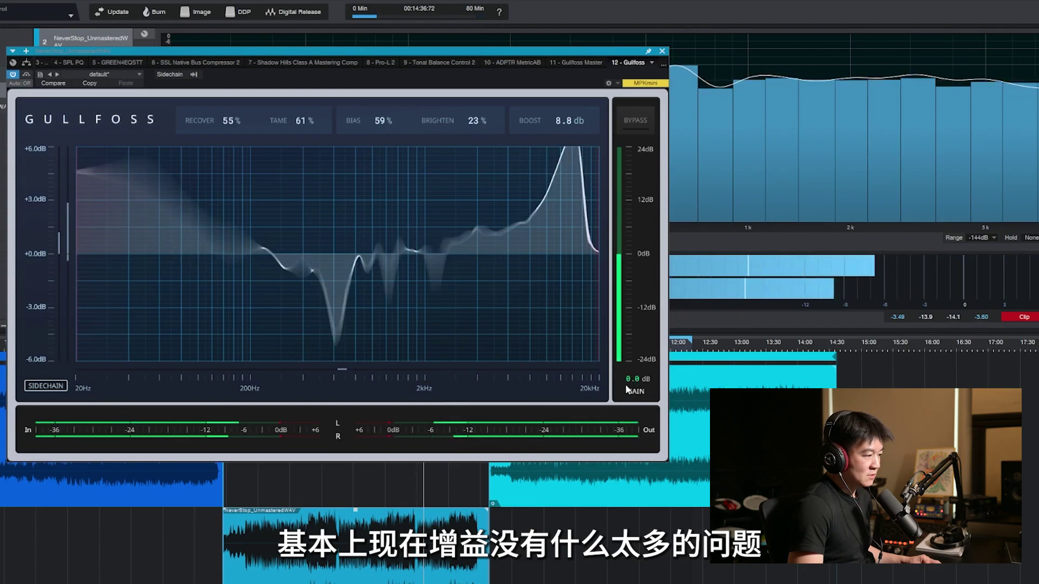
left_click_drag(623, 391, 634, 397)
left_click_drag(635, 437, 640, 412)
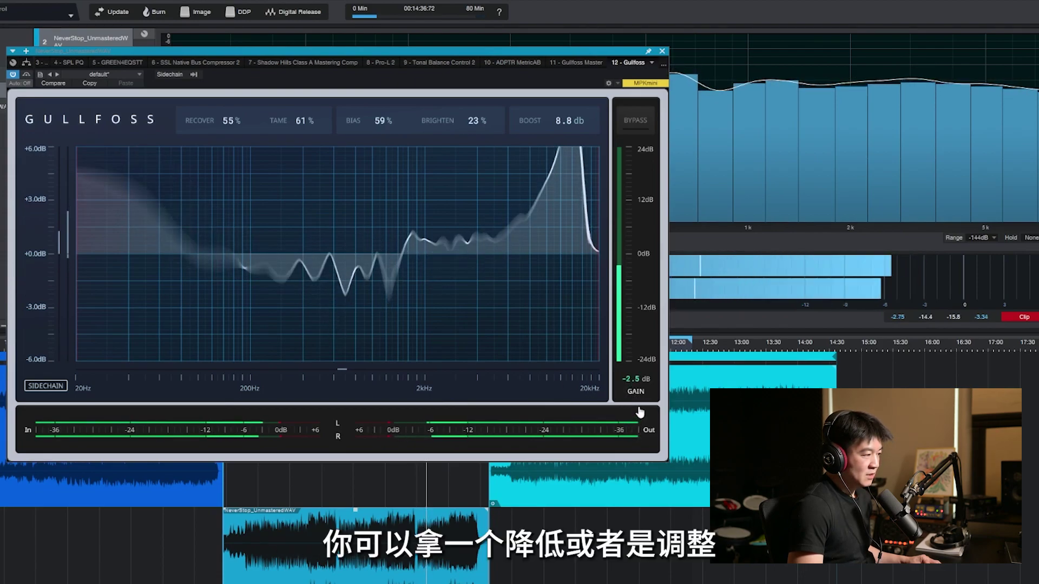
left_click_drag(644, 388, 619, 378)
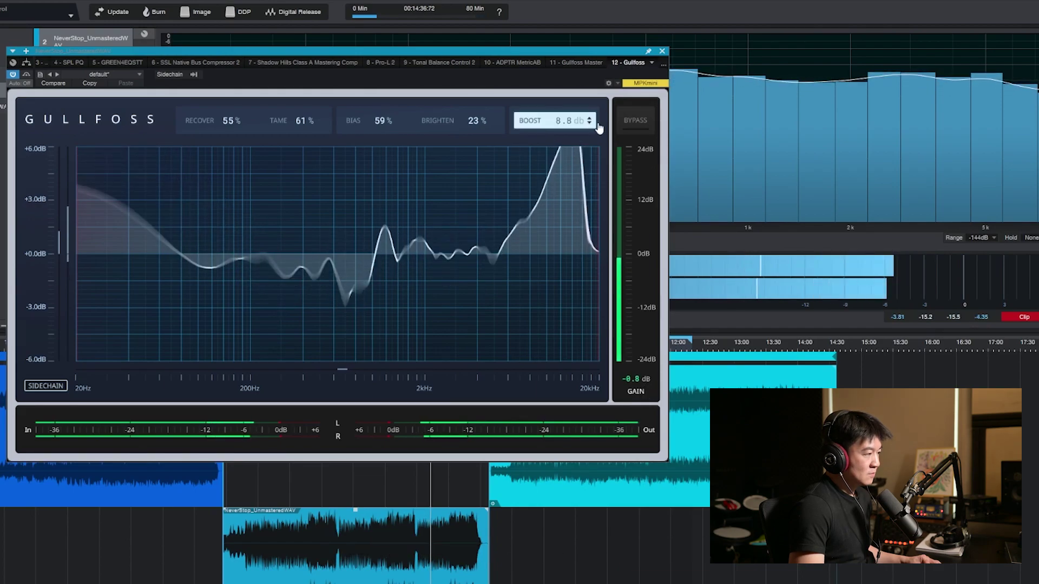
- Toggle Gullfoss's bypass to compare the Boost, Brighten and gain settings with the original, and stop playback
left_click(634, 121)
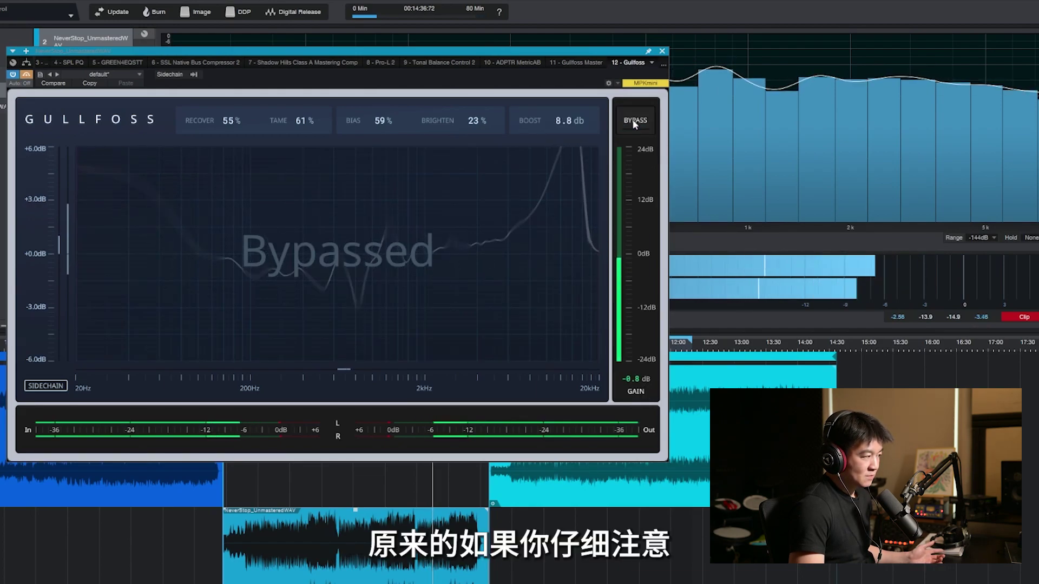
left_click(634, 123)
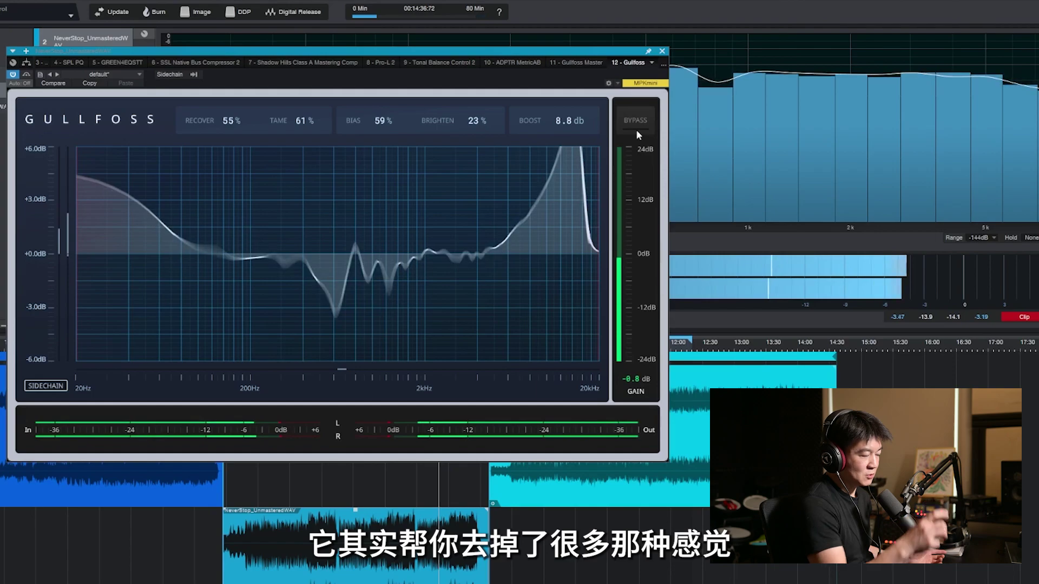
left_click(636, 124)
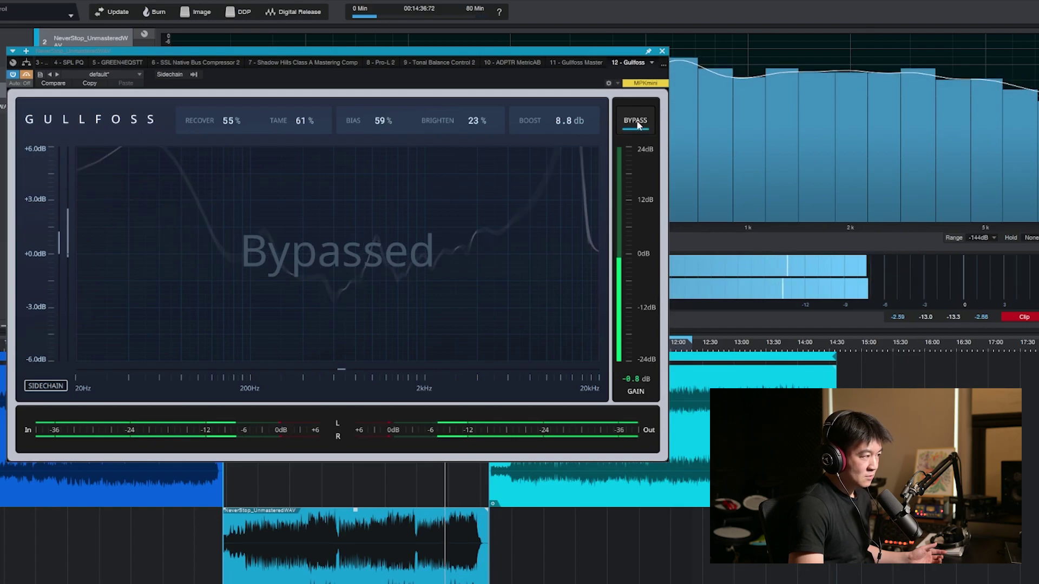
left_click(637, 124)
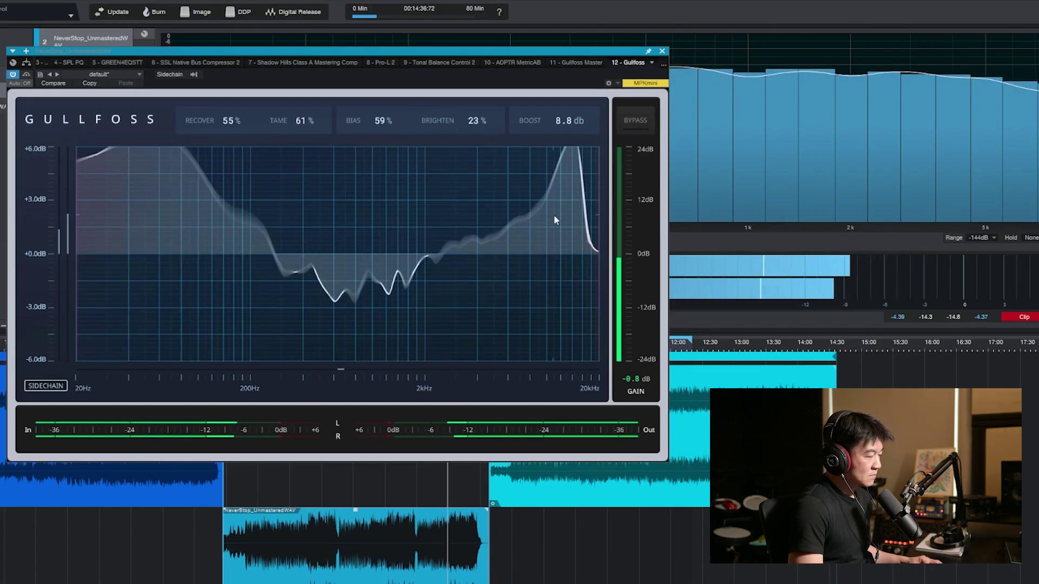
key("space")
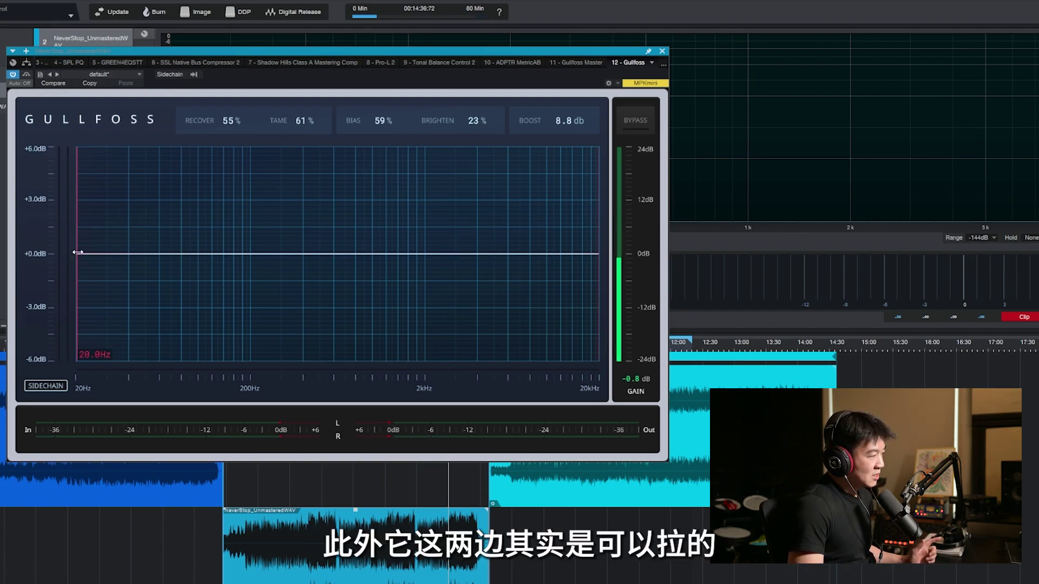
- Limit Gullfoss's processing range to about 500 Hz to 8 kHz, and play the track
left_click_drag(78, 252, 316, 252)
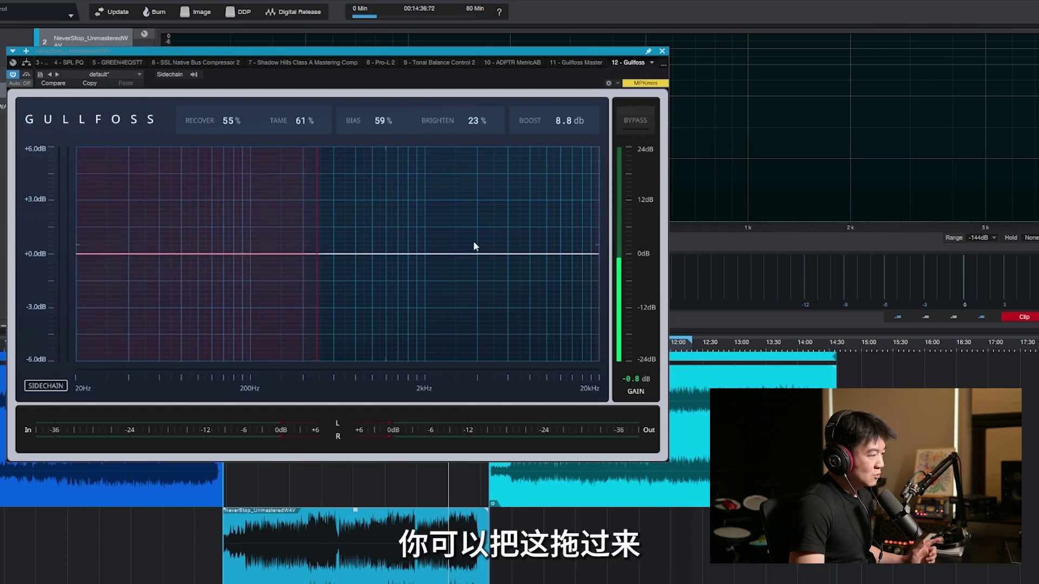
left_click_drag(598, 238, 529, 241)
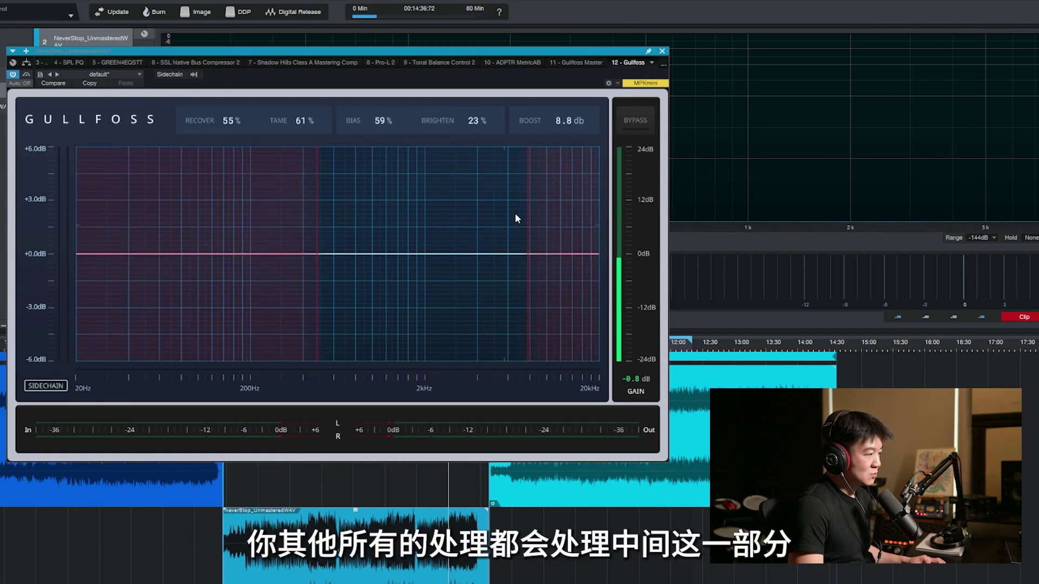
key("space")
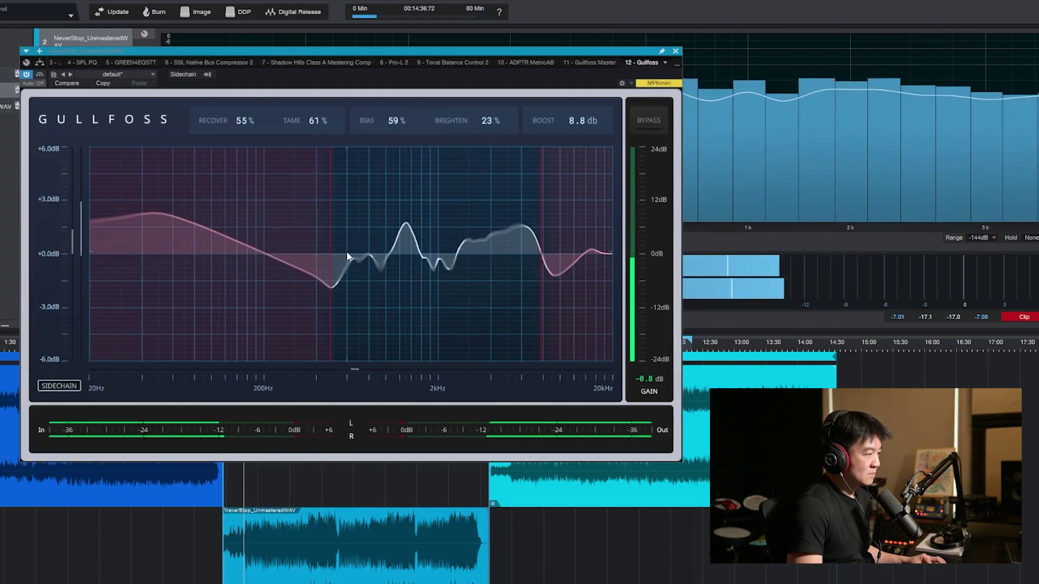
- Set Boost to 0 dB and shift the processing range to about 1.13 kHz to 19.5 kHz
double_click(583, 120)
type("0")
key("Return")
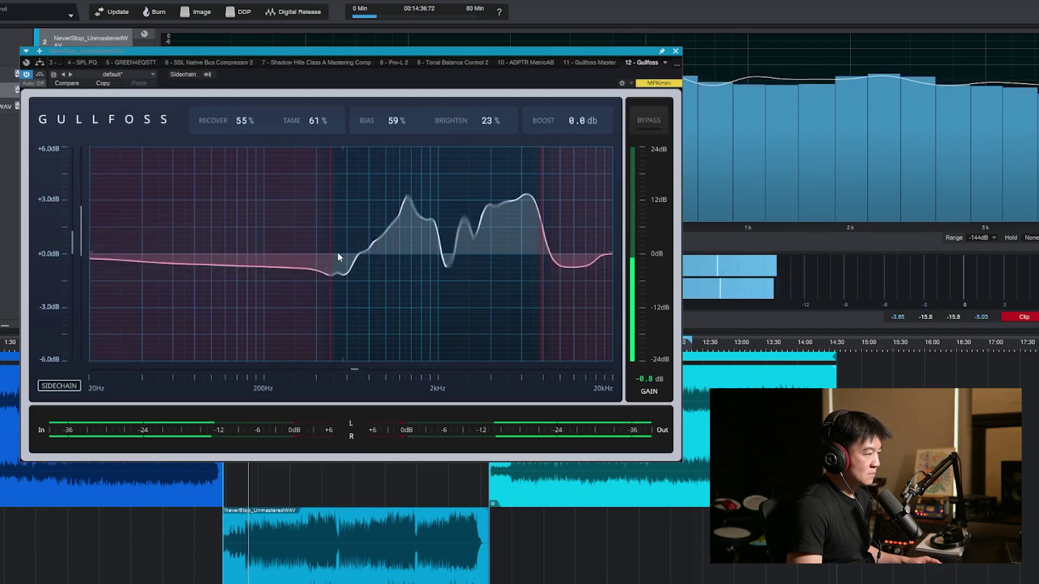
left_click_drag(331, 255, 395, 254)
left_click_drag(541, 253, 606, 251)
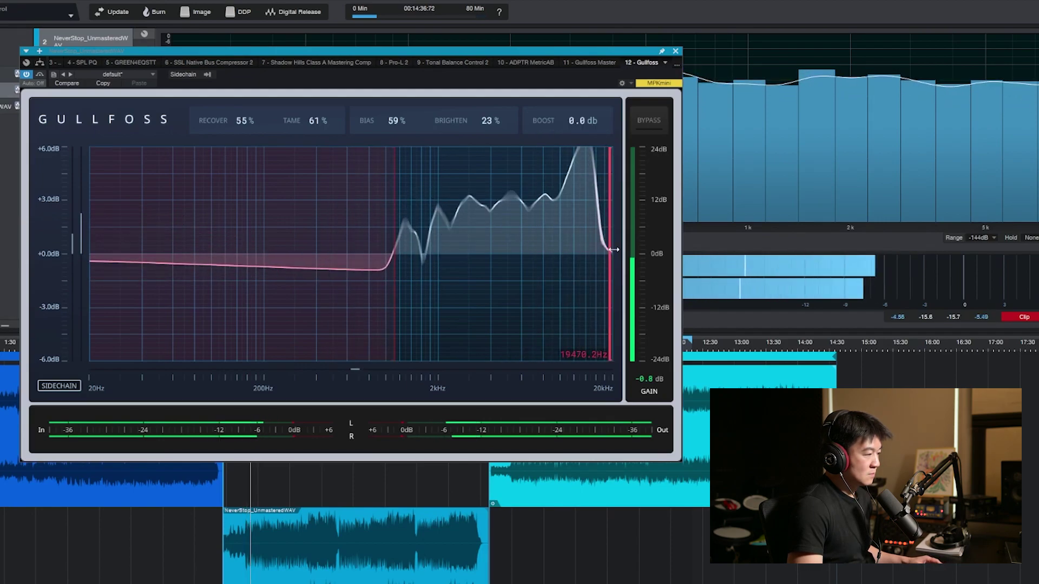
- Bypass and re-enable Gullfoss to compare the high-range processing, and stop playback
left_click(41, 75)
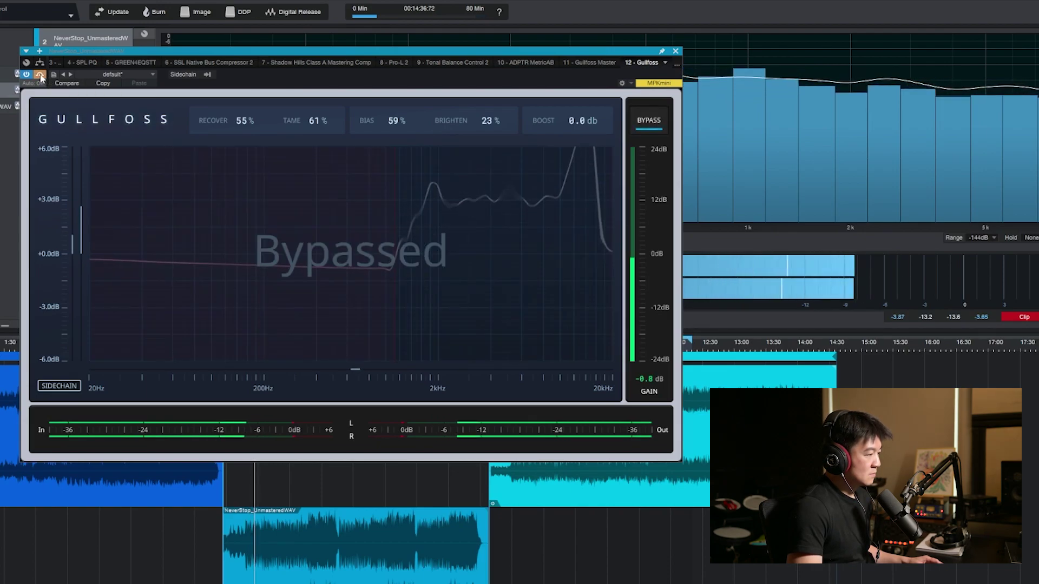
left_click(41, 76)
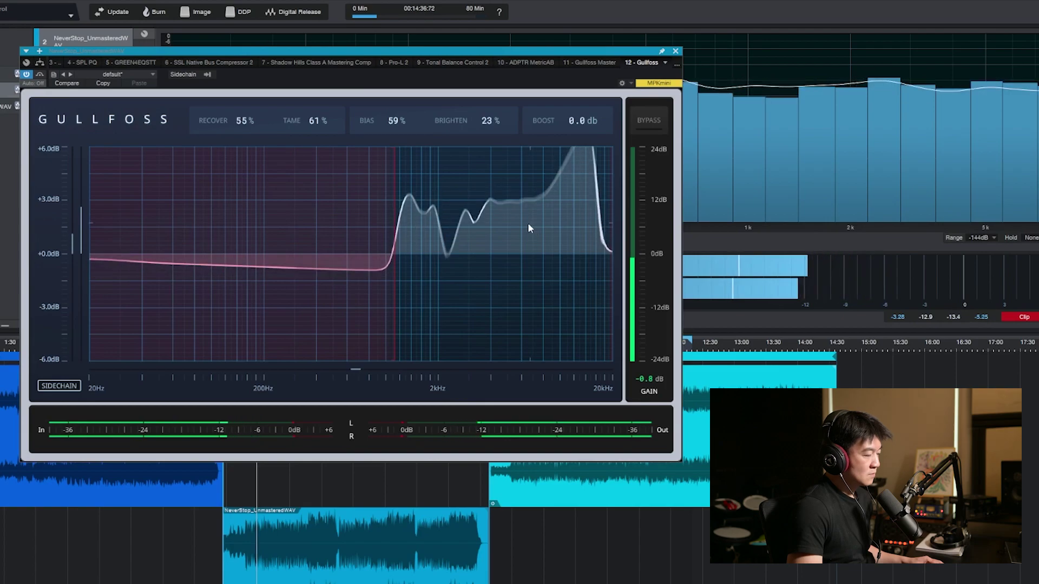
key("space")
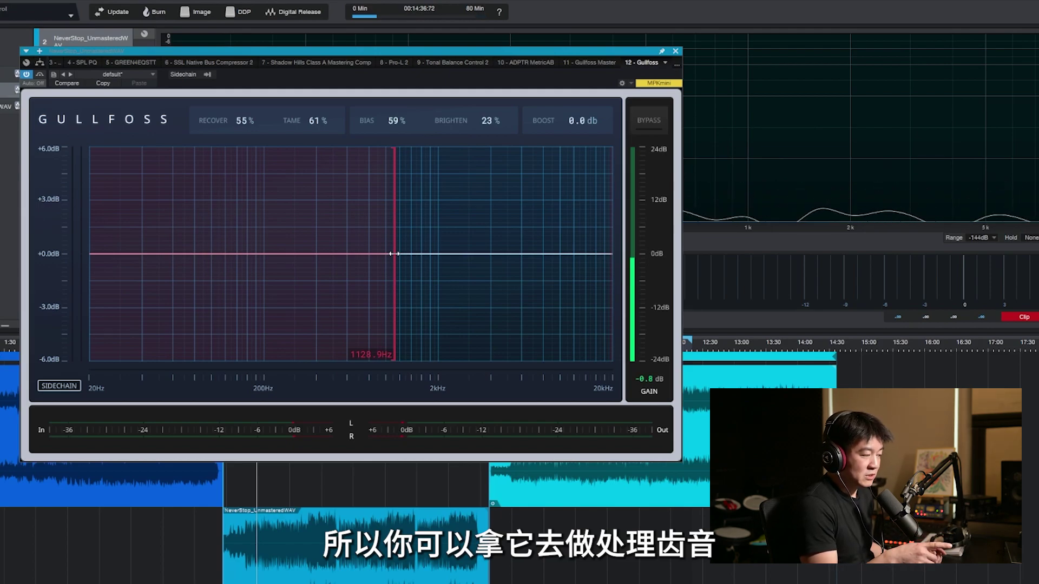
- Raise the range's lower limit to about 6 kHz for sibilance, and reset the range to about 500 Hz to 4.5 kHz
left_click_drag(394, 254, 518, 254)
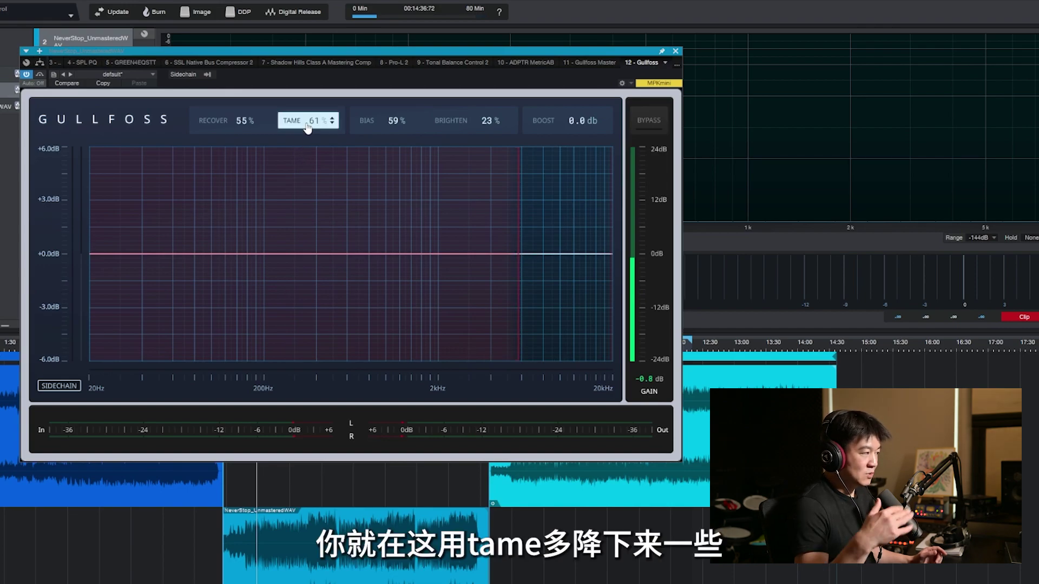
left_click_drag(520, 233, 336, 235)
left_click_drag(610, 242, 498, 243)
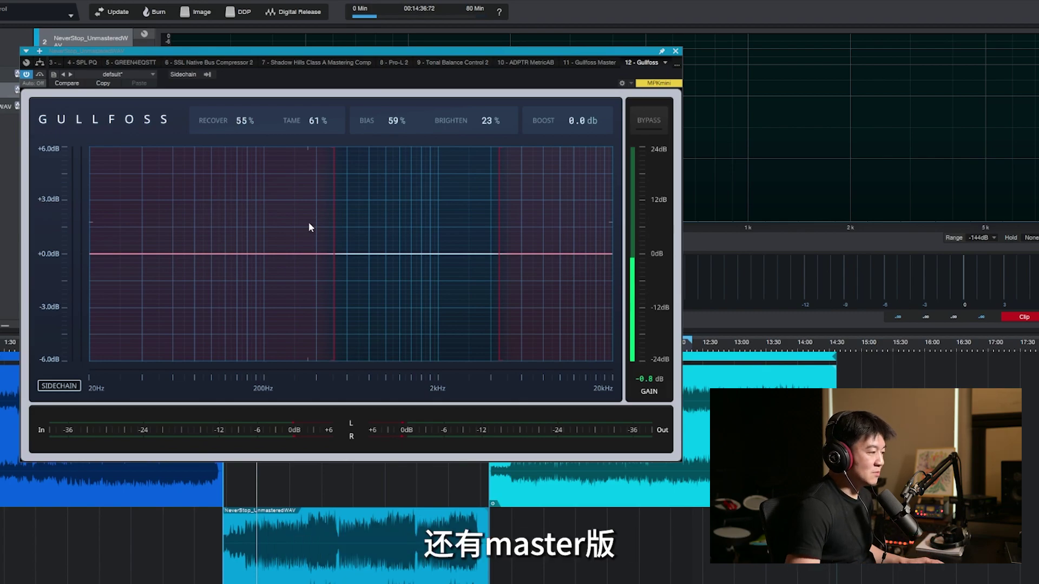
- Close the Gullfoss window and activate the Gullfoss Master plug-in
left_click(676, 51)
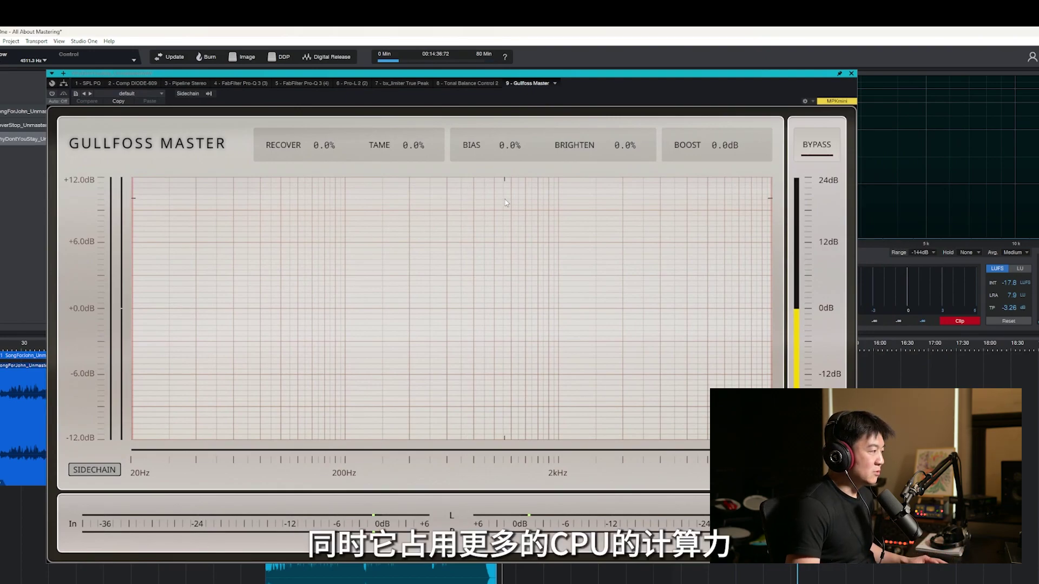
left_click(53, 94)
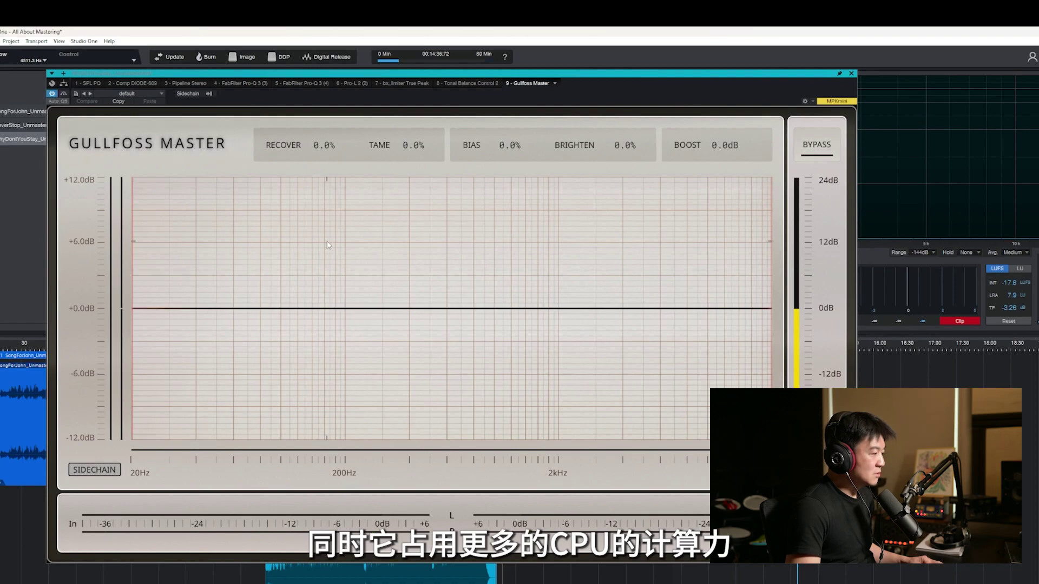
- Start playback and set Recover to 13.7%, Tame to 14.9%, Brighten to 12.1% and Boost to 6.1 dB
key("space")
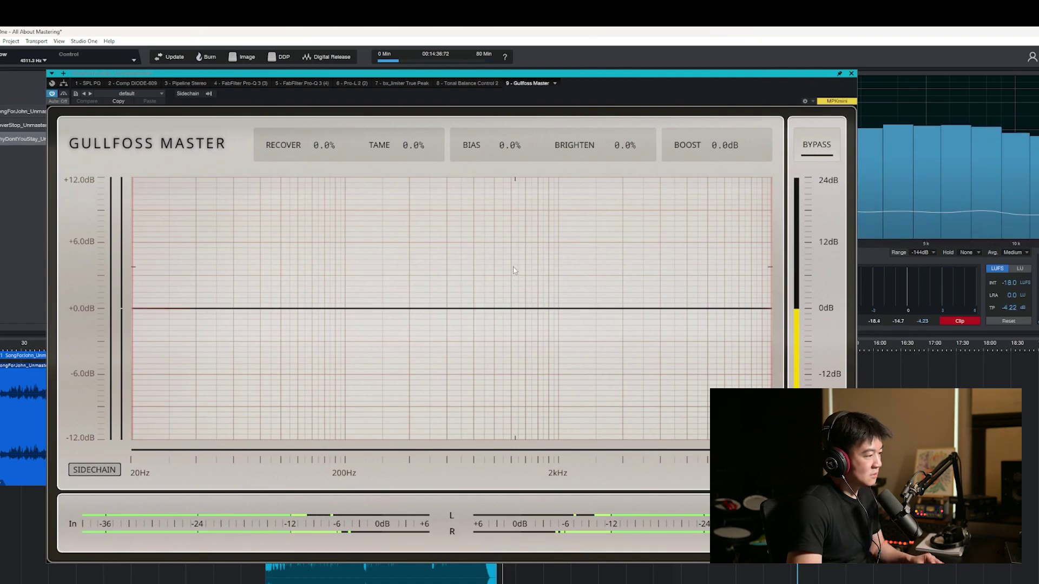
left_click_drag(323, 147, 333, 102)
left_click_drag(319, 149, 325, 98)
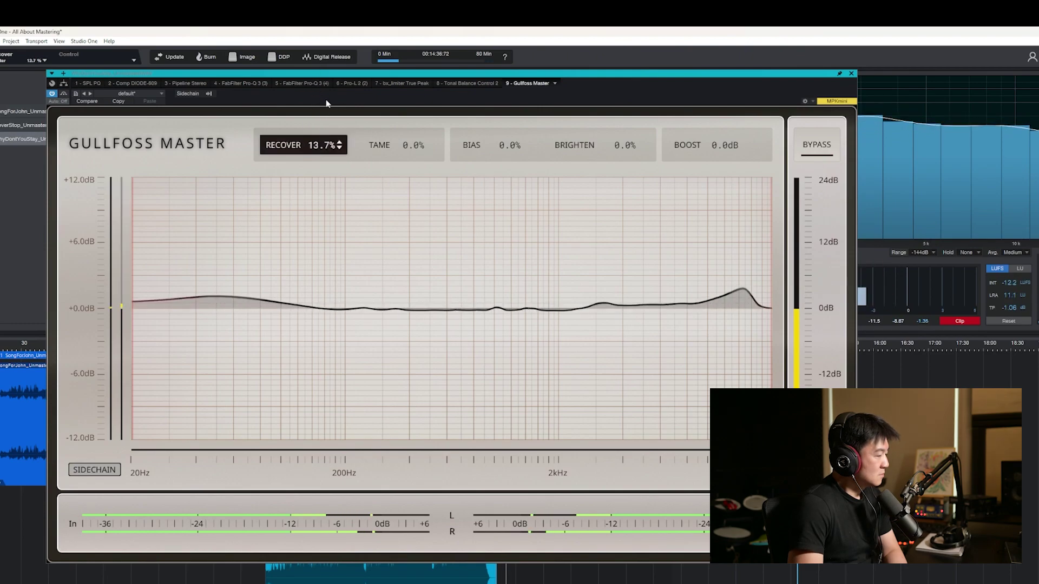
left_click_drag(413, 144, 418, 113)
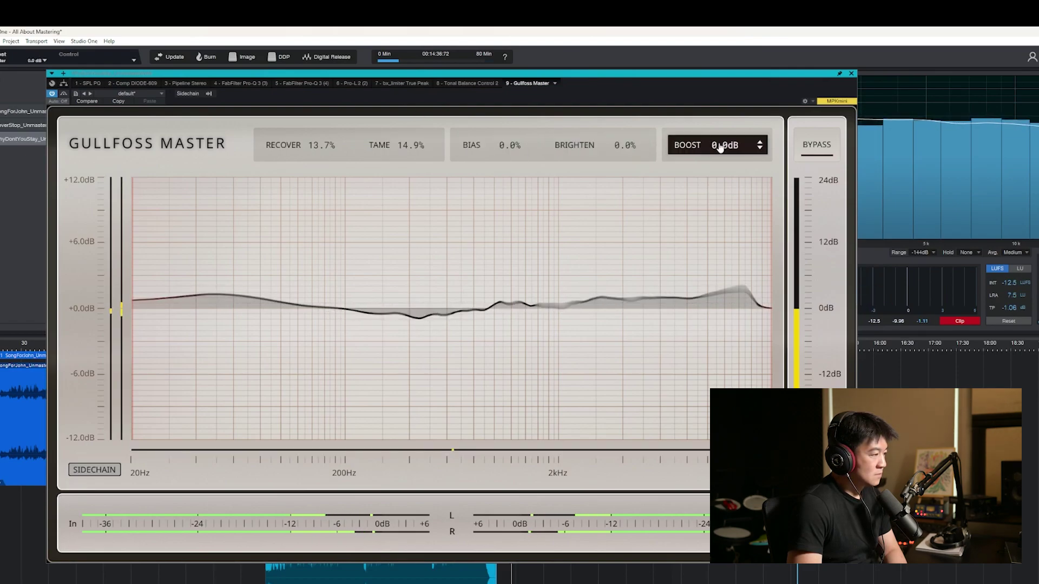
left_click_drag(627, 145, 633, 91)
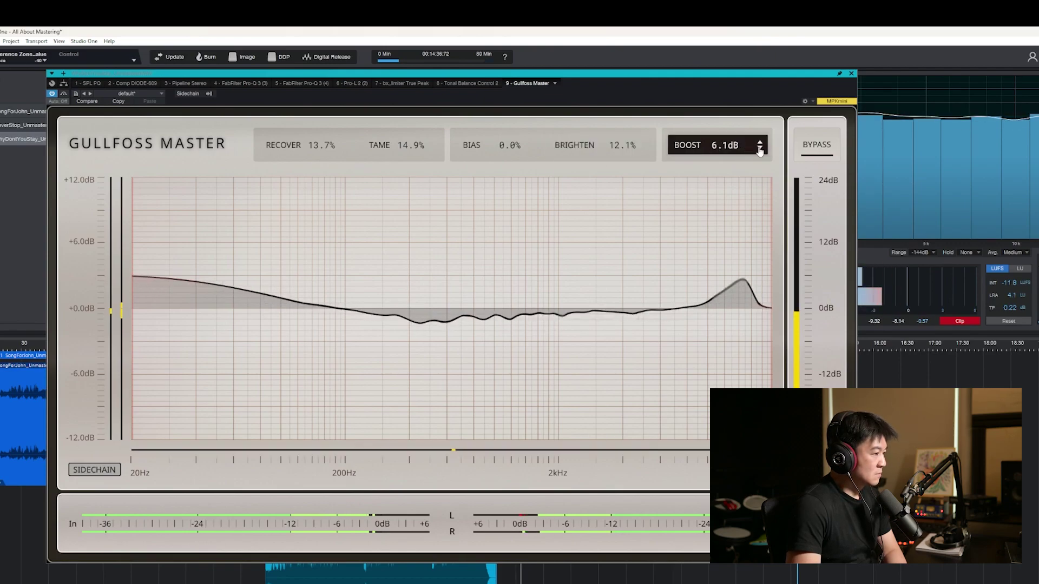
- Compare against bypass while setting Recover to 31.7%, Tame to 29.9%, Bias to -6.0% and Brighten to 20.0%
left_click(815, 146)
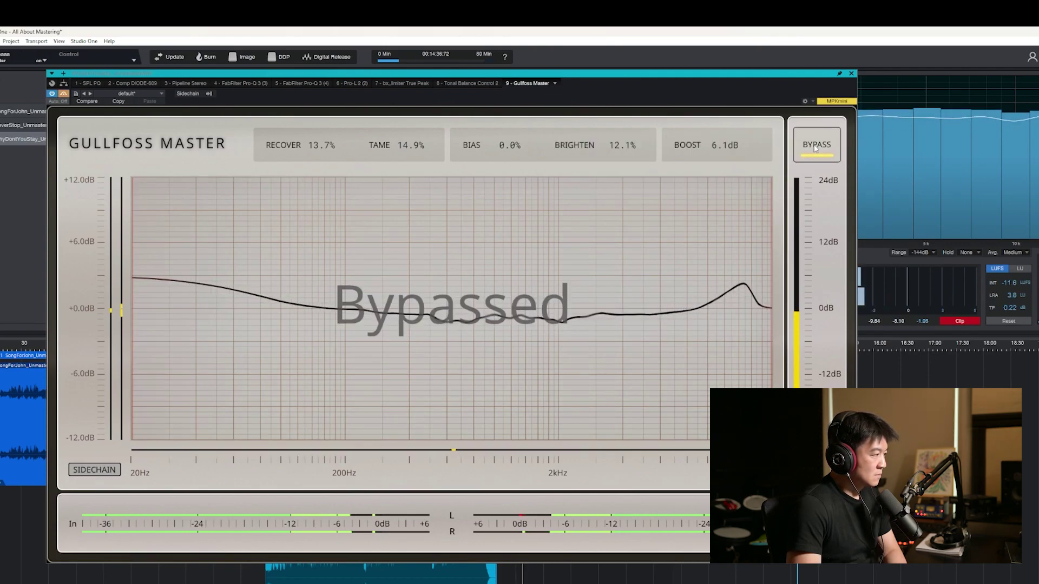
left_click(815, 146)
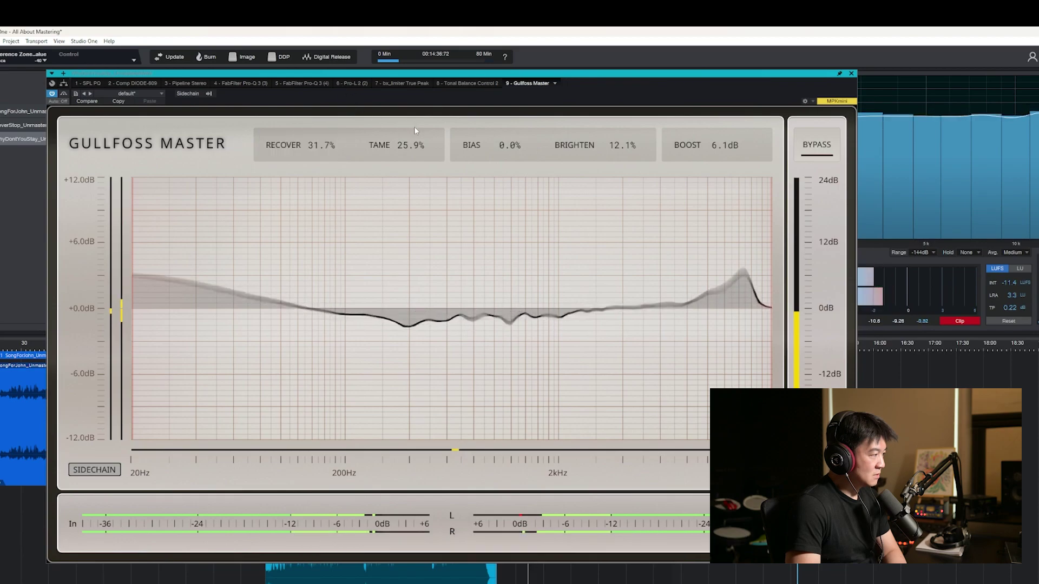
left_click(818, 146)
left_click(820, 151)
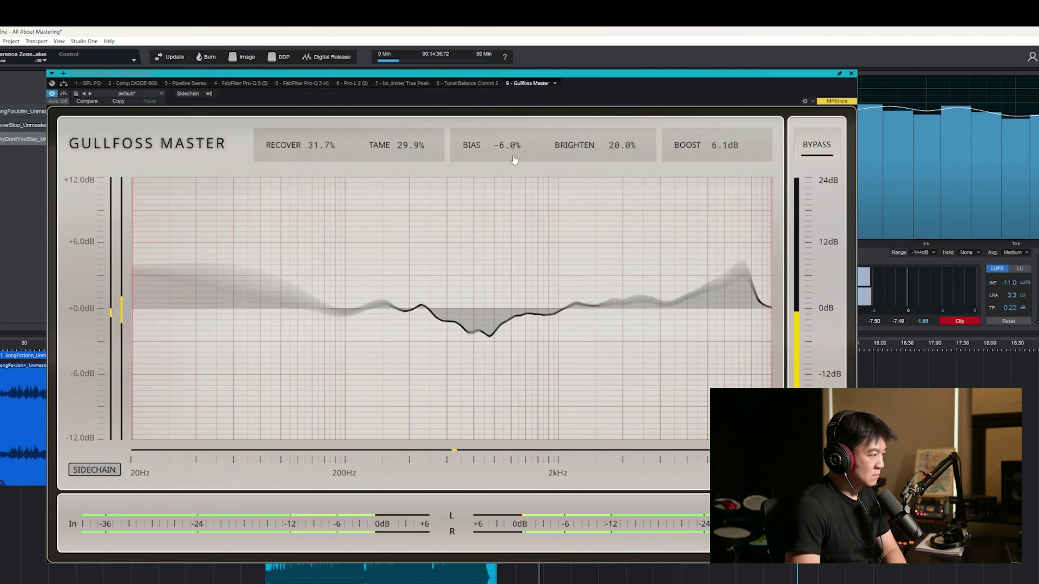
left_click(826, 153)
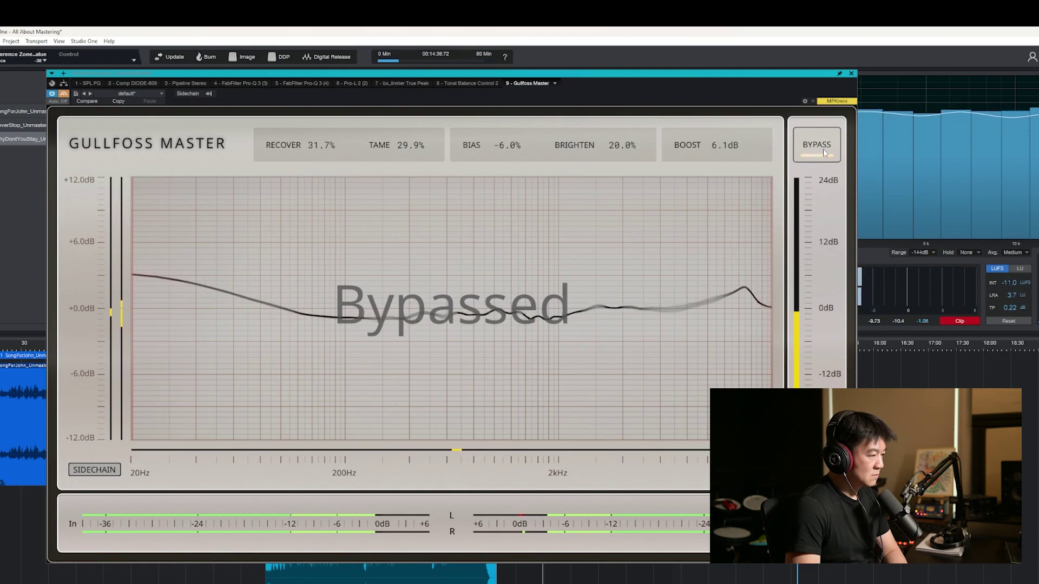
left_click(824, 152)
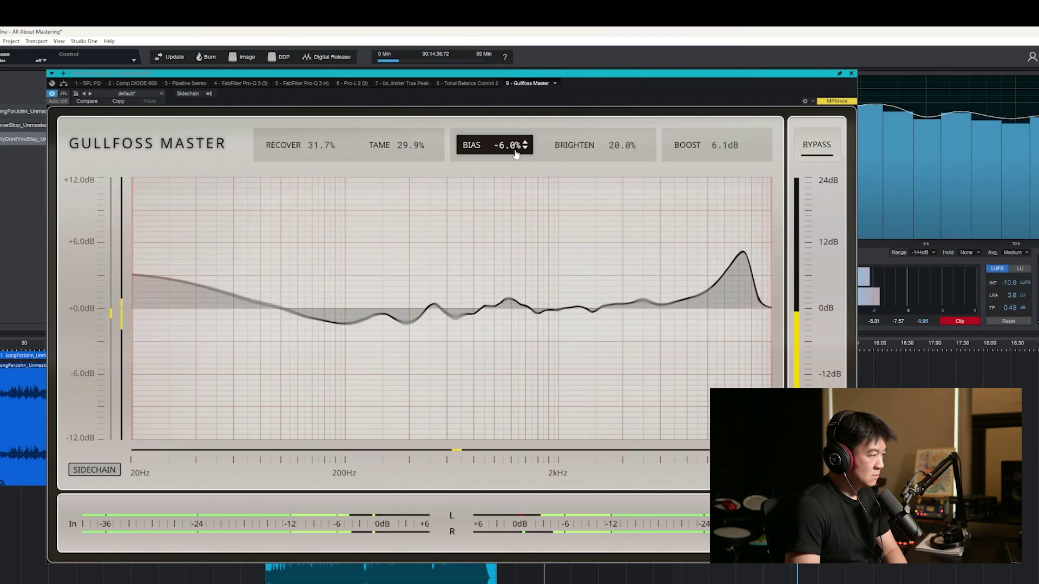
- Set Bias to 9.1% and compare the processed sound with bypass twice
left_click_drag(519, 123, 788, 139)
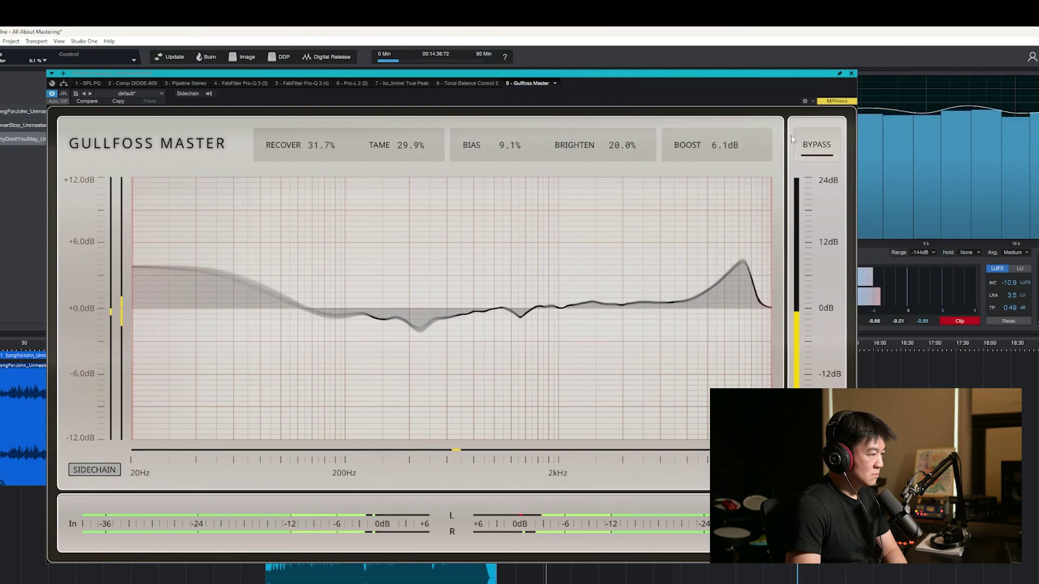
left_click(824, 150)
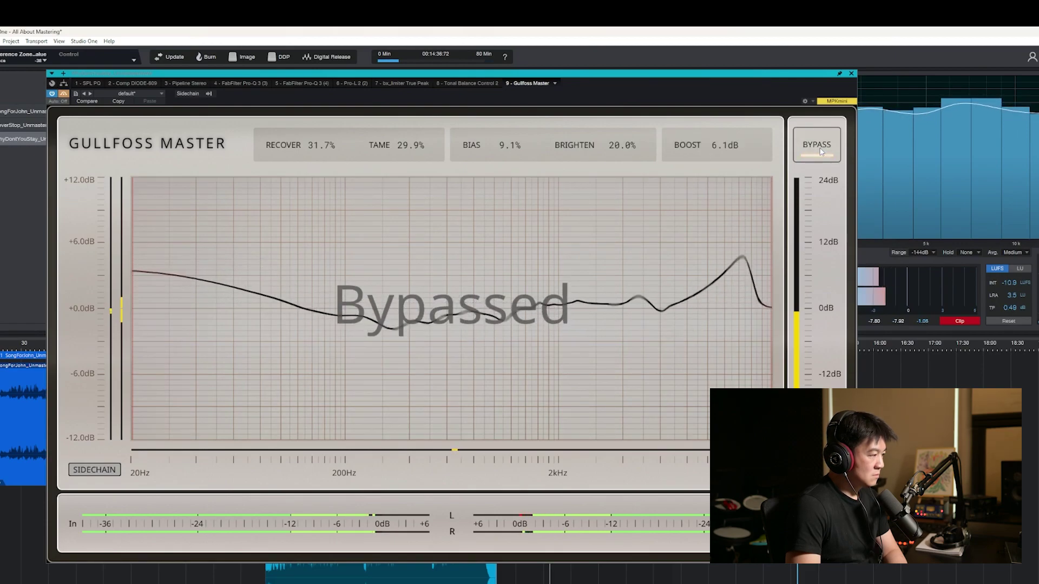
left_click(821, 153)
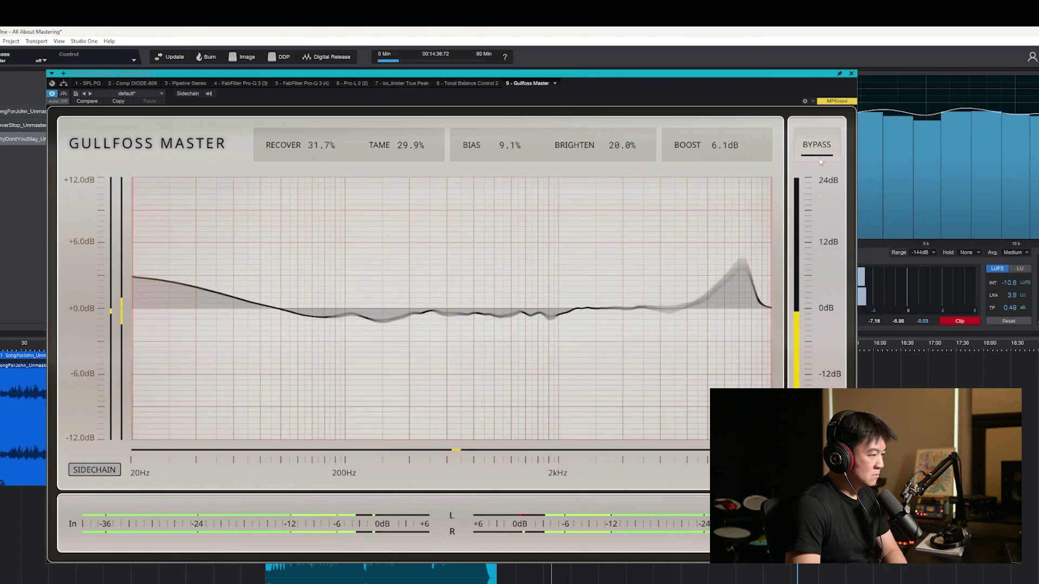
left_click(821, 146)
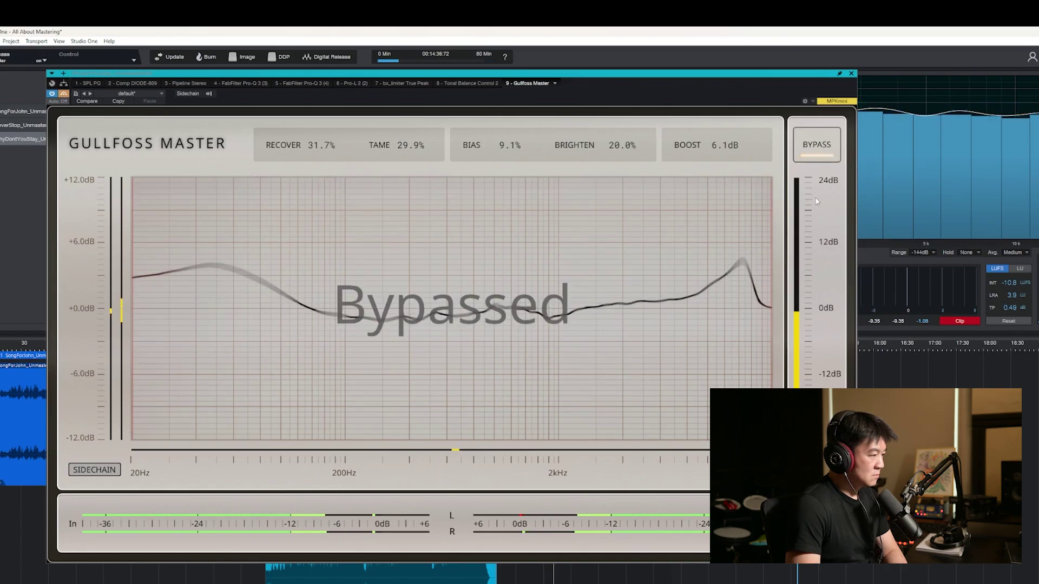
left_click(816, 155)
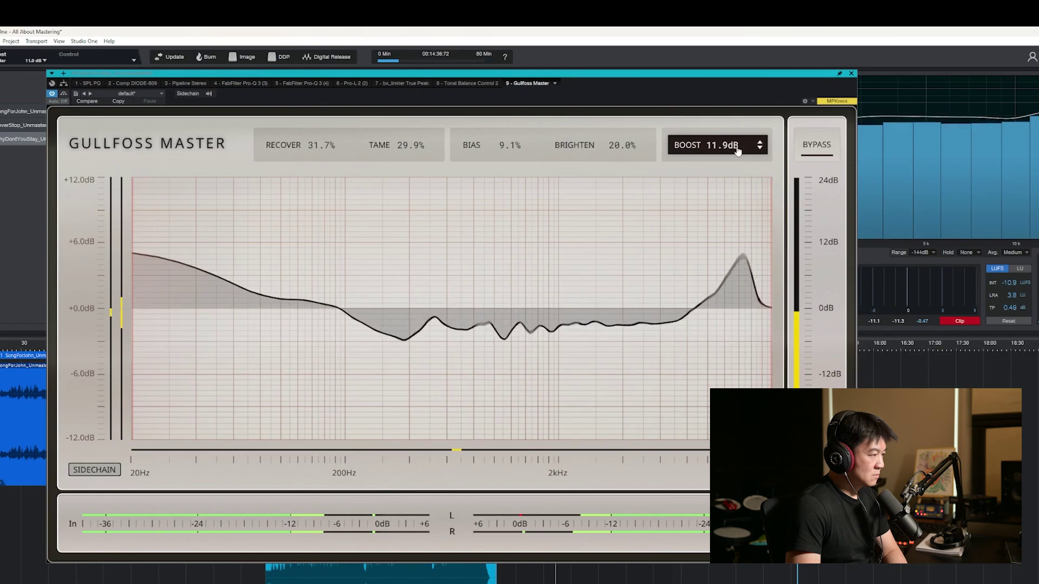
- Raise Boost to 13.5 dB and compare the stronger low-end processing against bypass
left_click(816, 147)
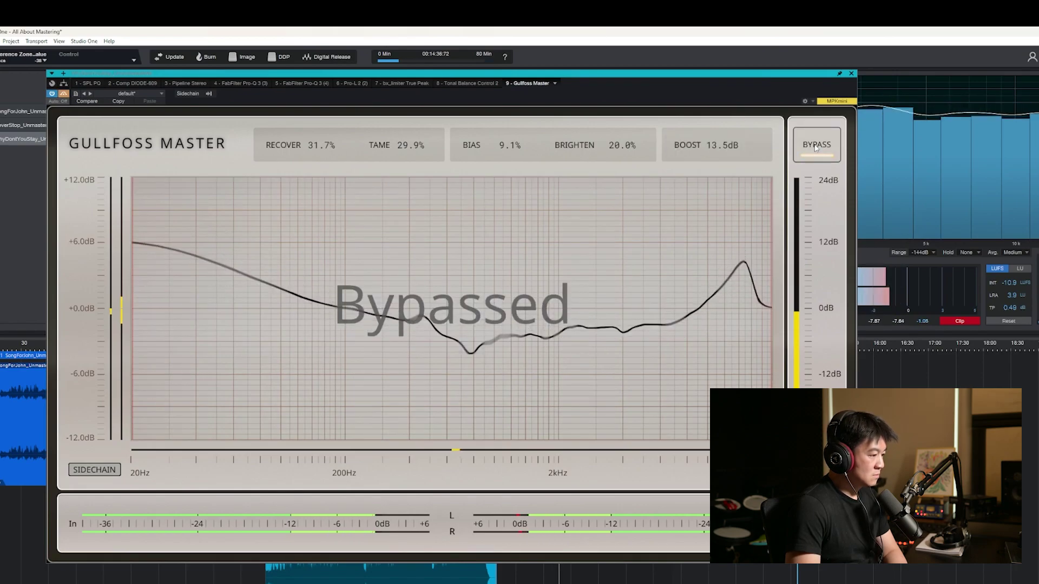
left_click(815, 148)
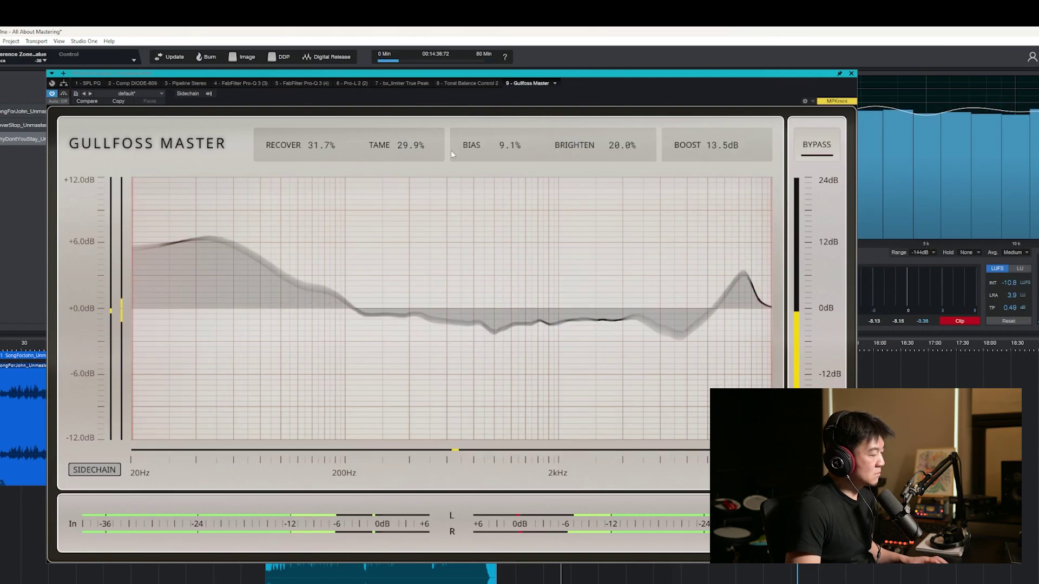
- Raise Tame to 46.8% and Recover to 43.5%, and compare the heavier processing with bypass
scroll(373, 148, "up", 10)
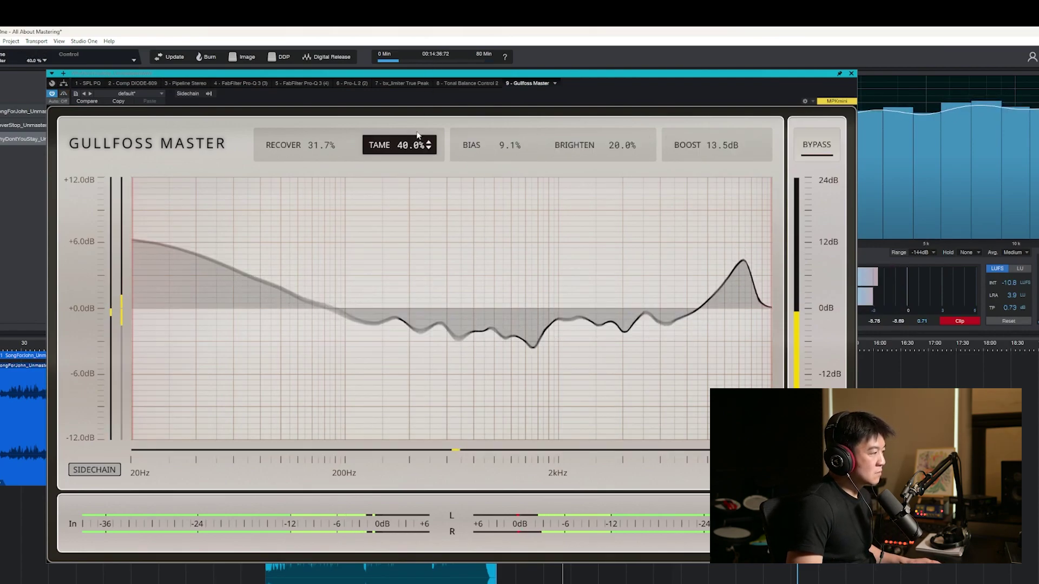
left_click_drag(322, 145, 342, 87)
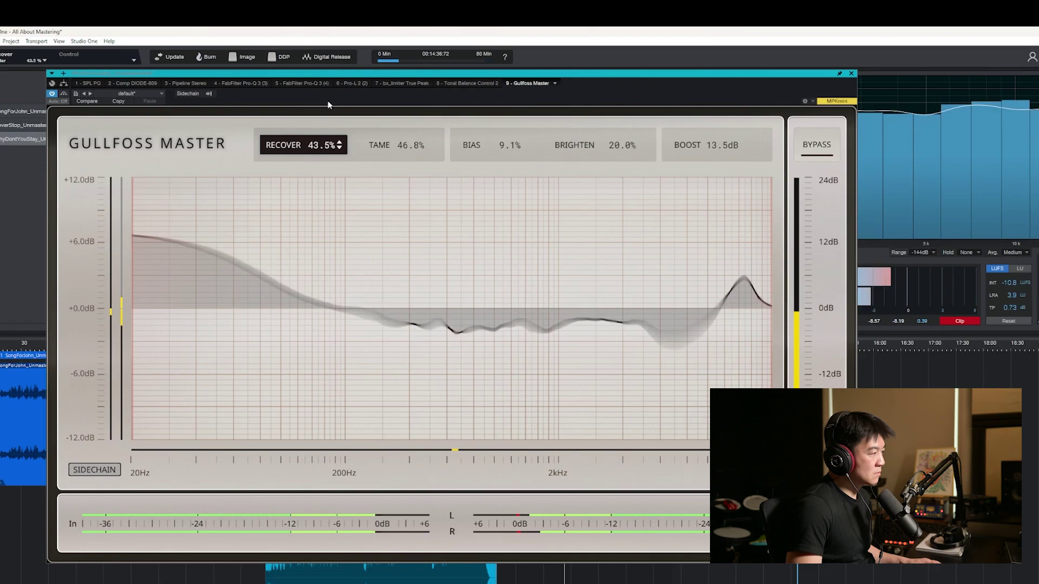
left_click(823, 153)
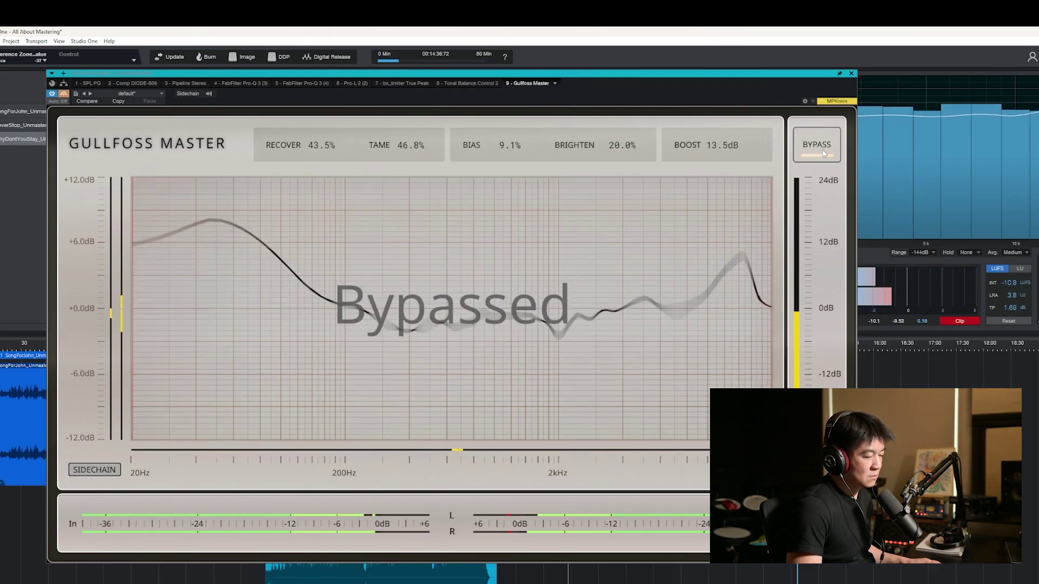
left_click(823, 154)
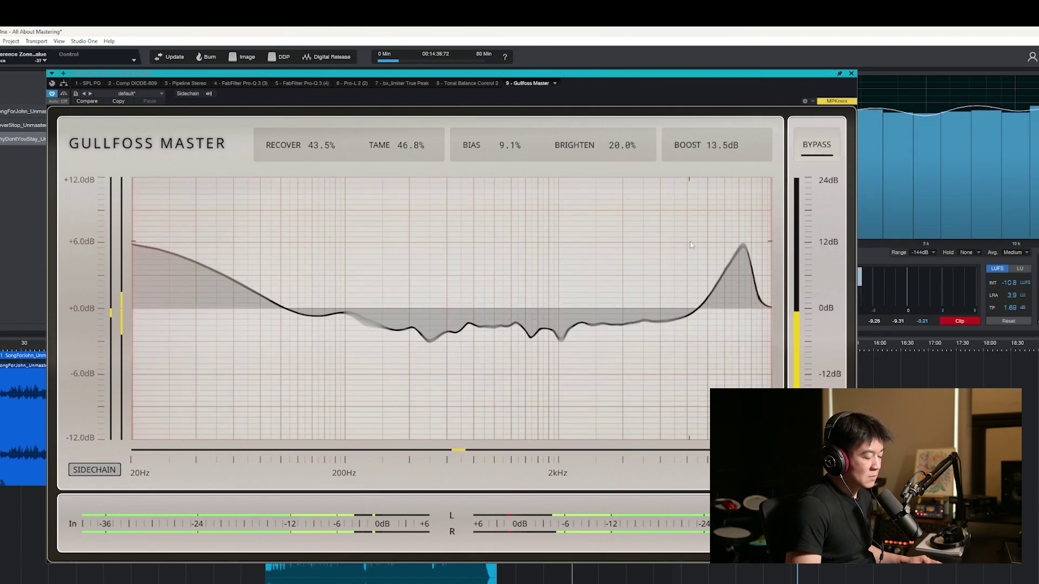
- Stop and restart playback, and raise Tame to 50.4% and Recover to 45.8%
key("space")
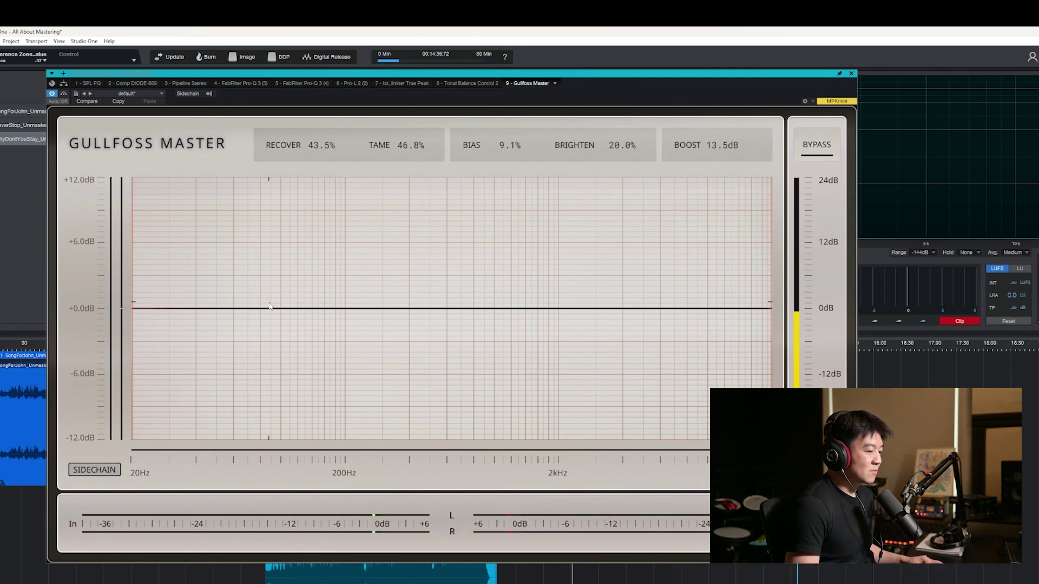
key("space")
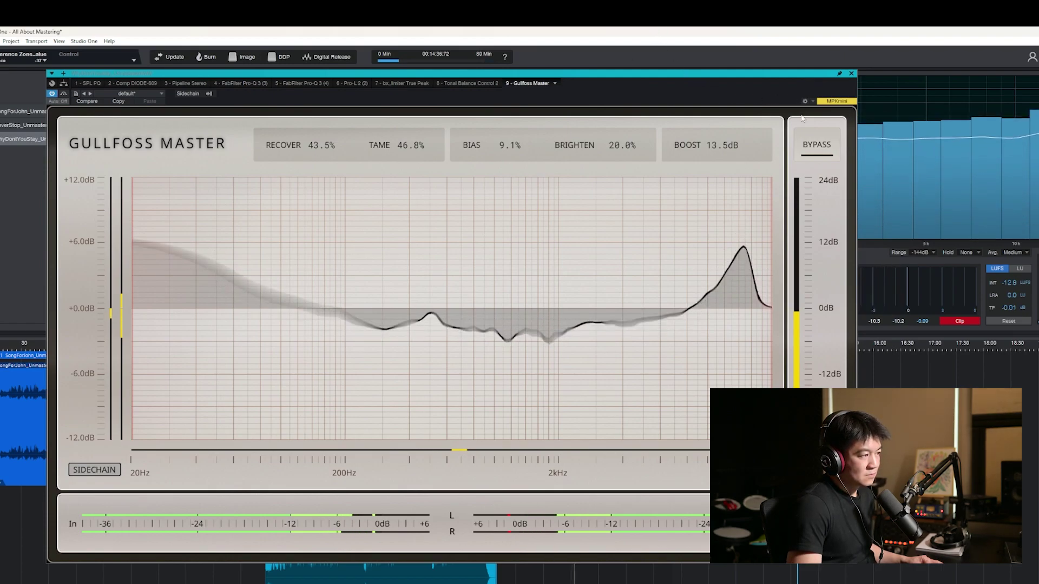
left_click_drag(403, 145, 403, 136)
left_click_drag(326, 148, 327, 142)
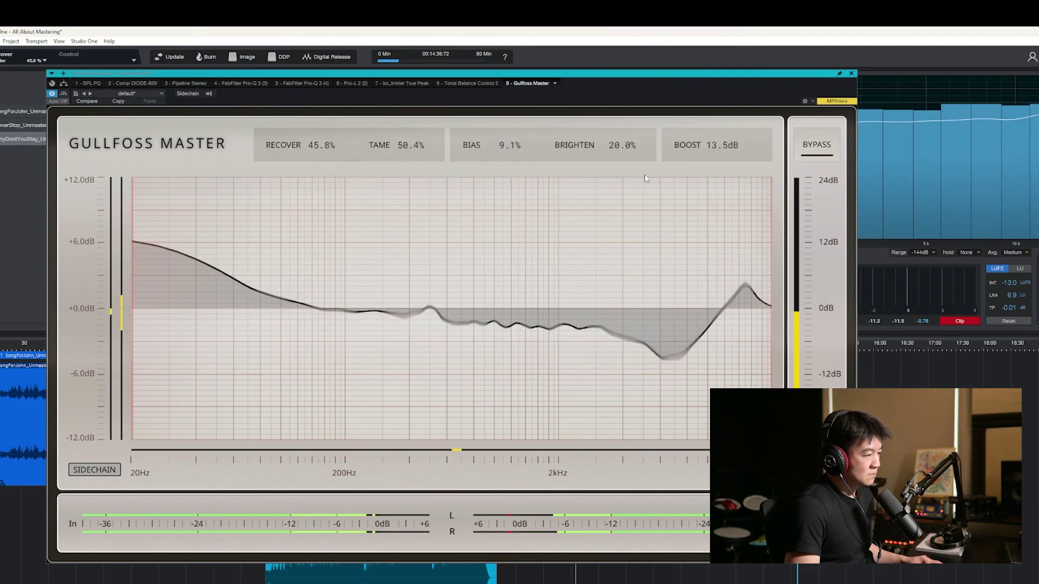
- Bypass and re-enable Gullfoss Master to compare the 13.5 dB Boost processing with the original track
left_click(817, 154)
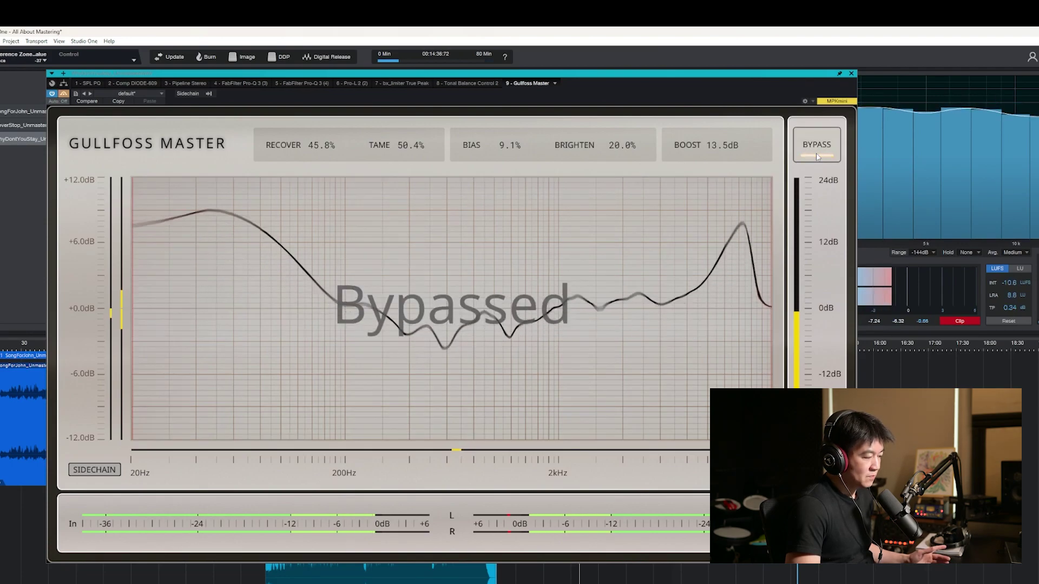
left_click(816, 156)
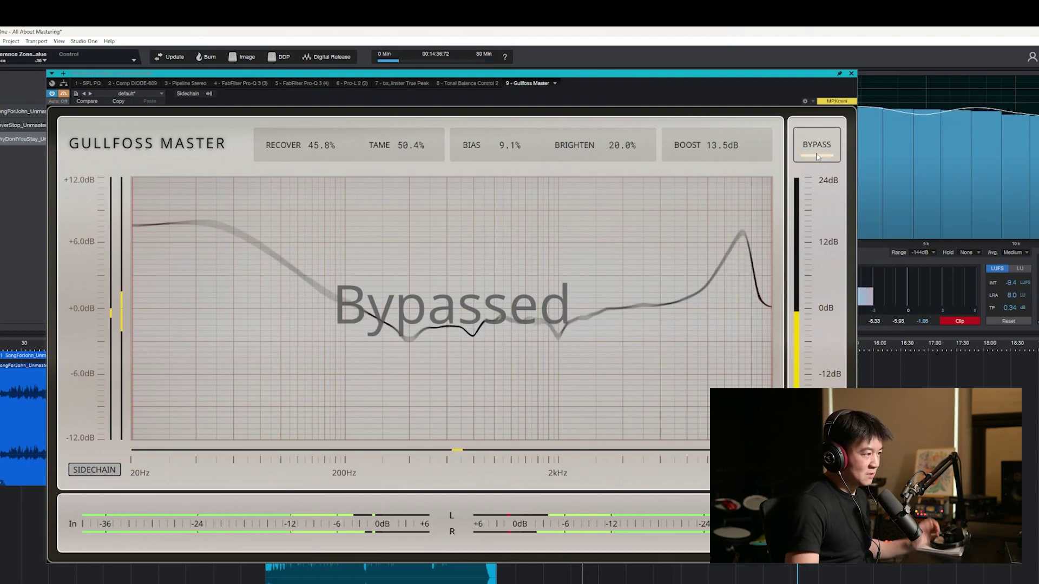
left_click(817, 157)
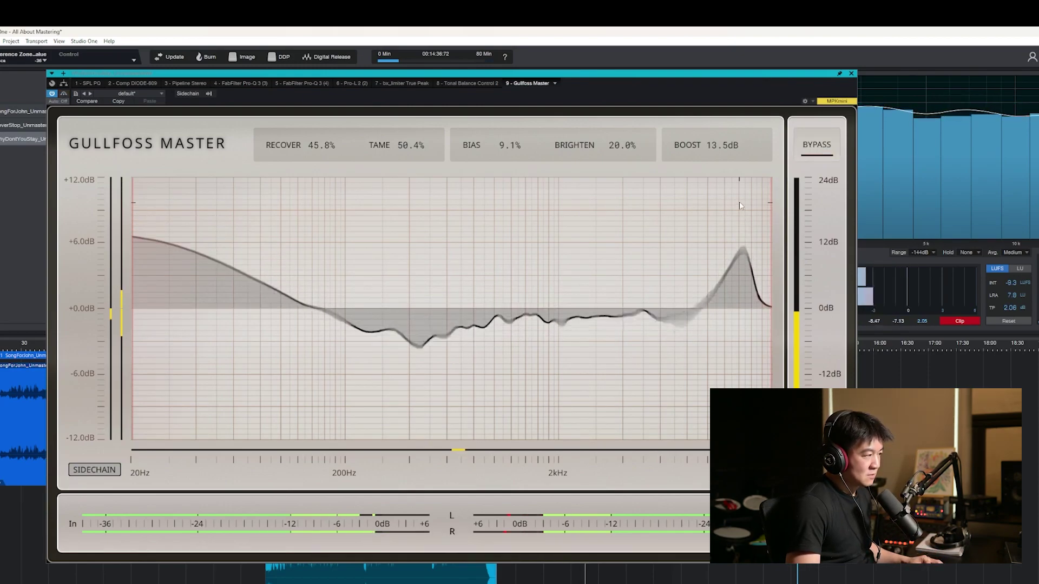
- Lower Boost to 2.7 dB, and set Brighten to 32.8% and Bias to 7.1%
left_click_drag(704, 145, 722, 243)
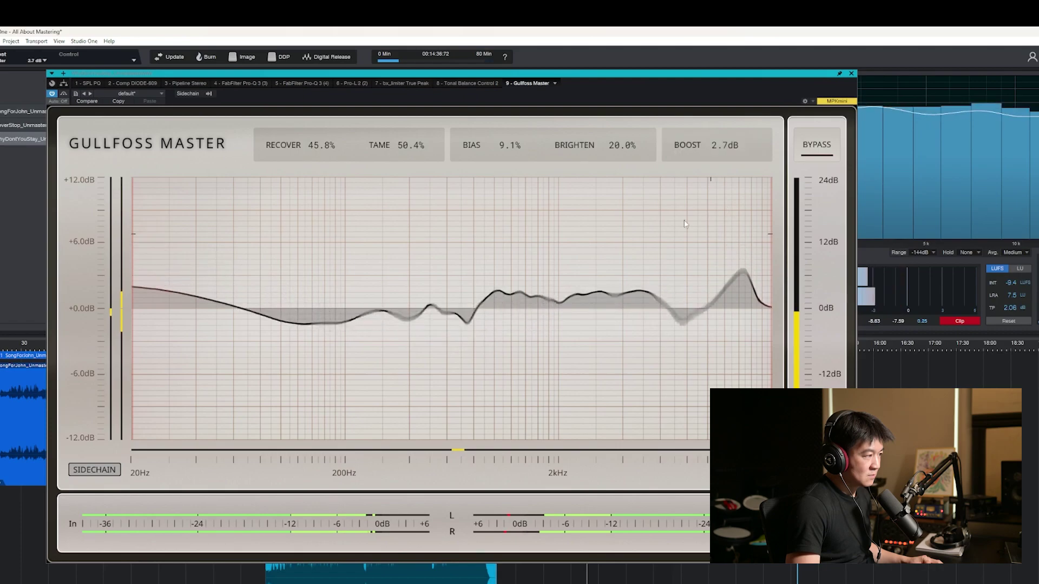
scroll(615, 149, "up", 6)
scroll(615, 151, "up", 6)
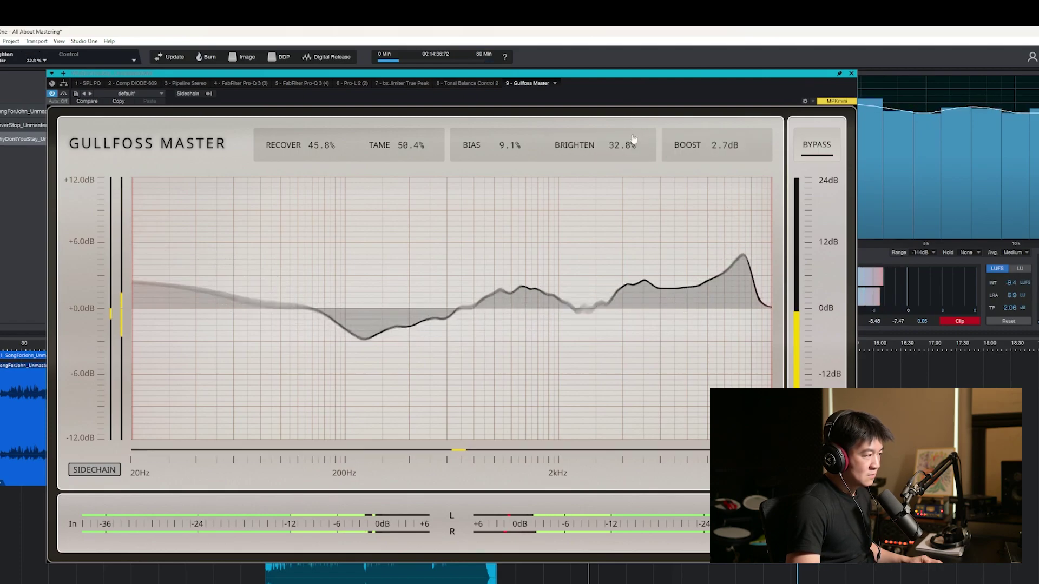
scroll(493, 149, "down", 2)
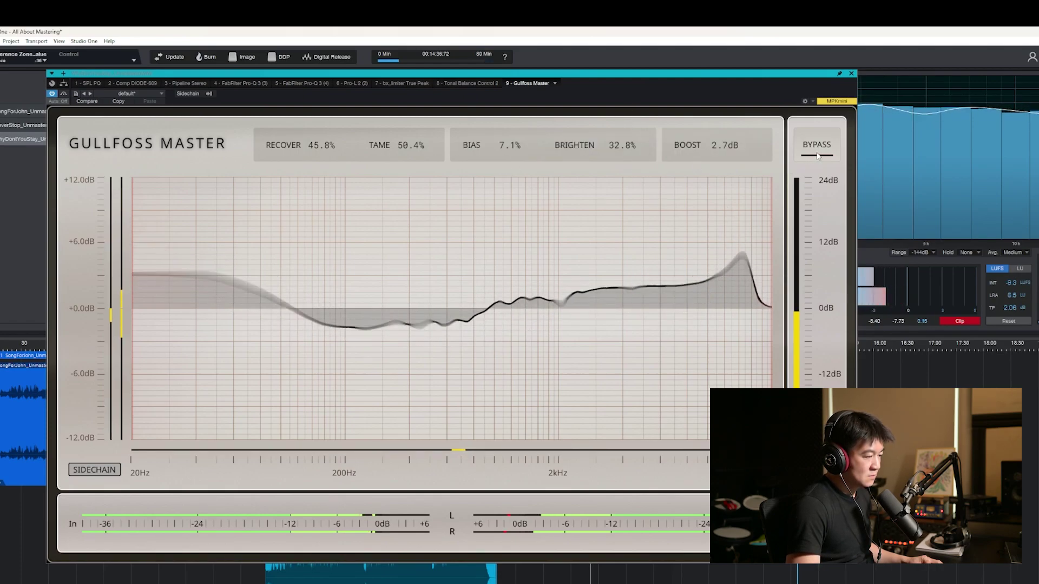
- Toggle bypass repeatedly to compare the brighter, lower-Boost processing with the original track
left_click(818, 153)
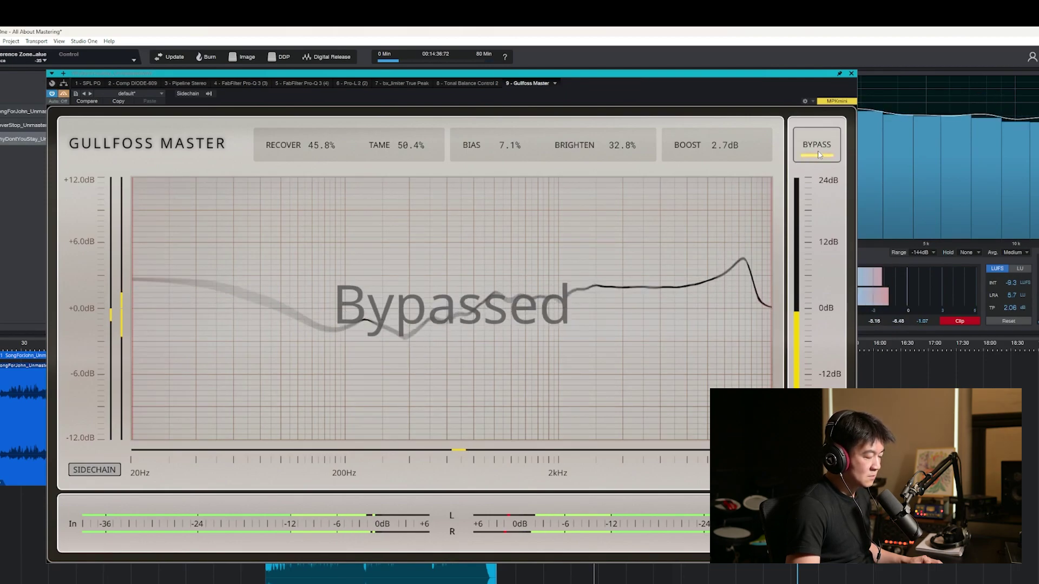
left_click(818, 154)
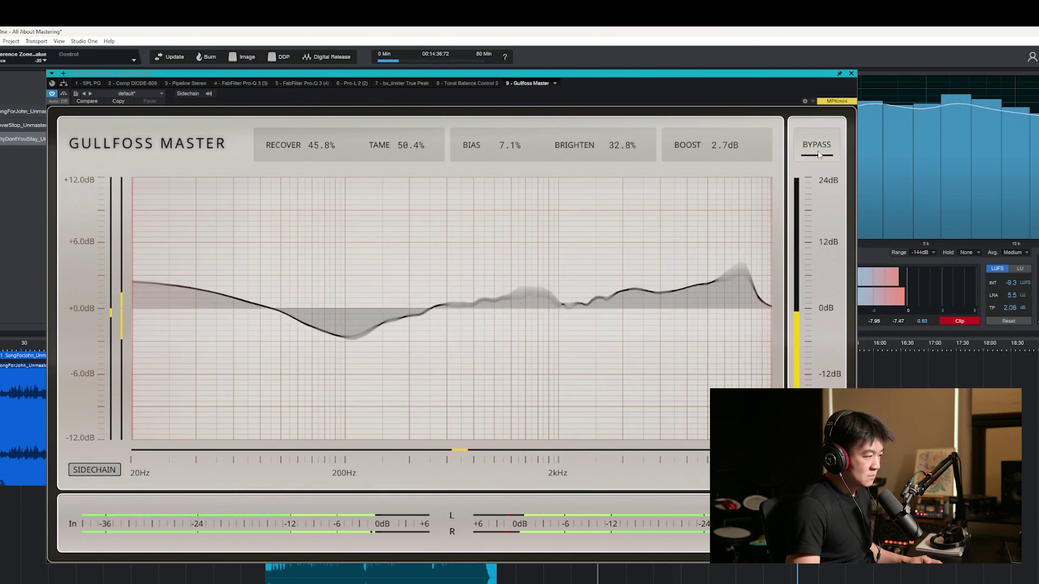
left_click(818, 153)
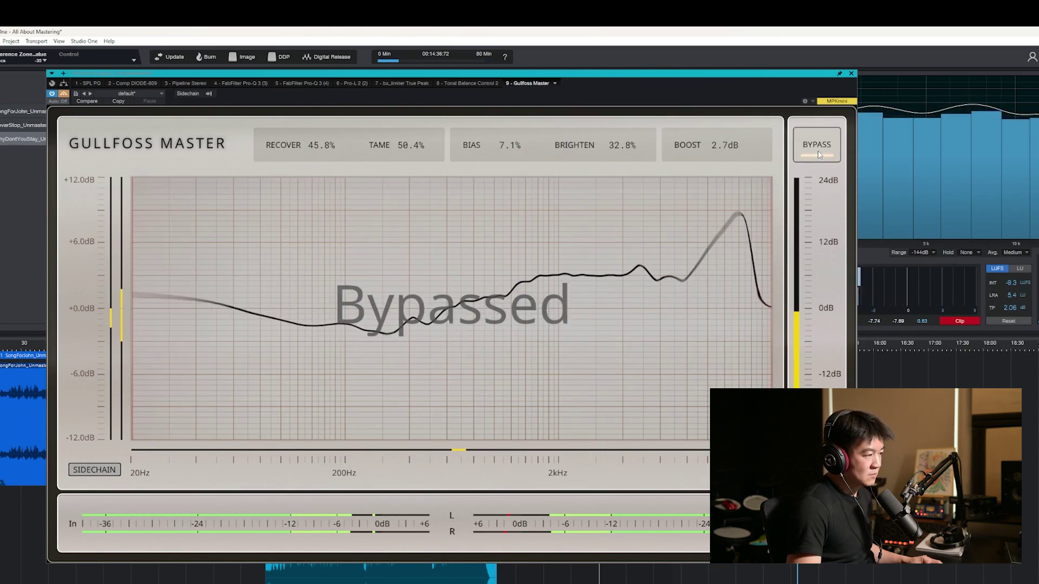